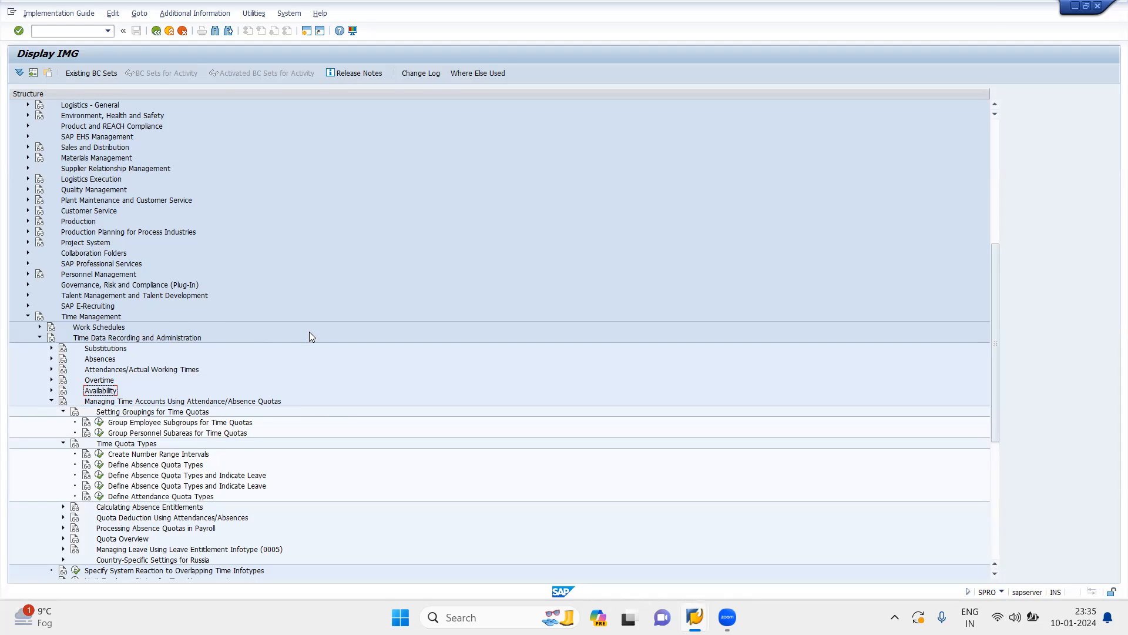
# Open Define Absence Quota Types under Time Quota Types and start a new absence quota type entry
pyautogui.click(62, 412)
pyautogui.click(64, 422)
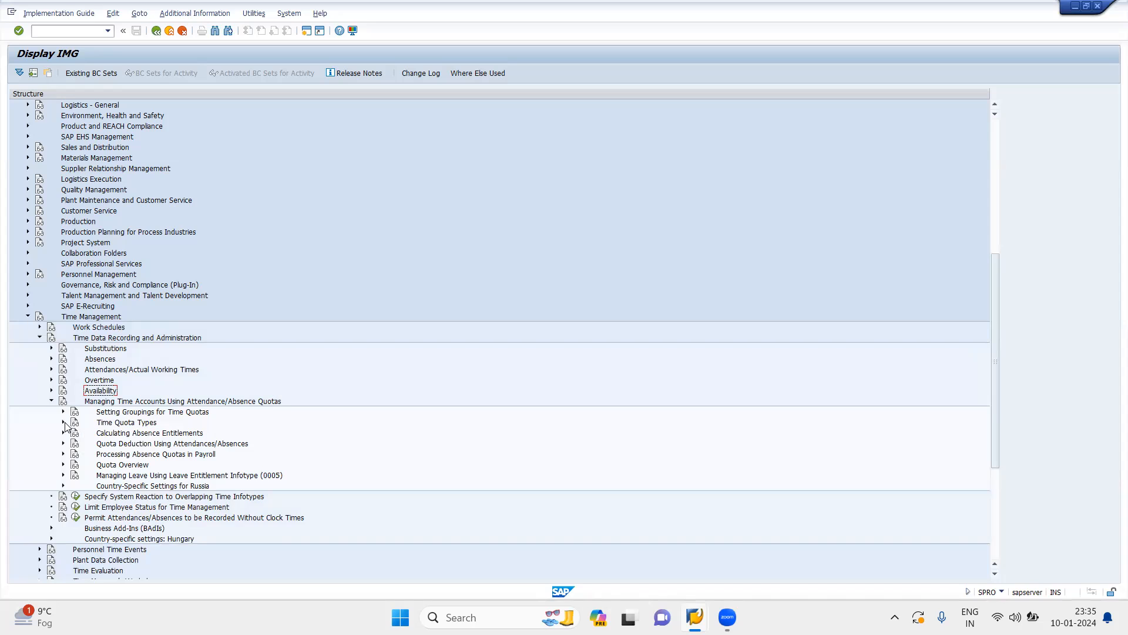
pyautogui.click(64, 422)
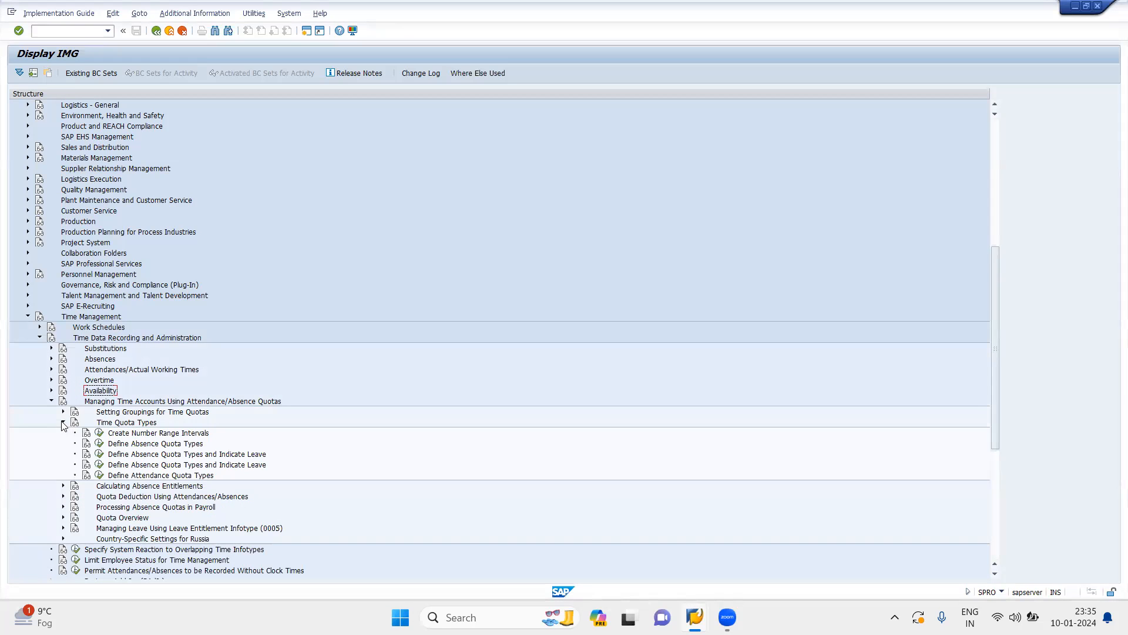
pyautogui.click(100, 445)
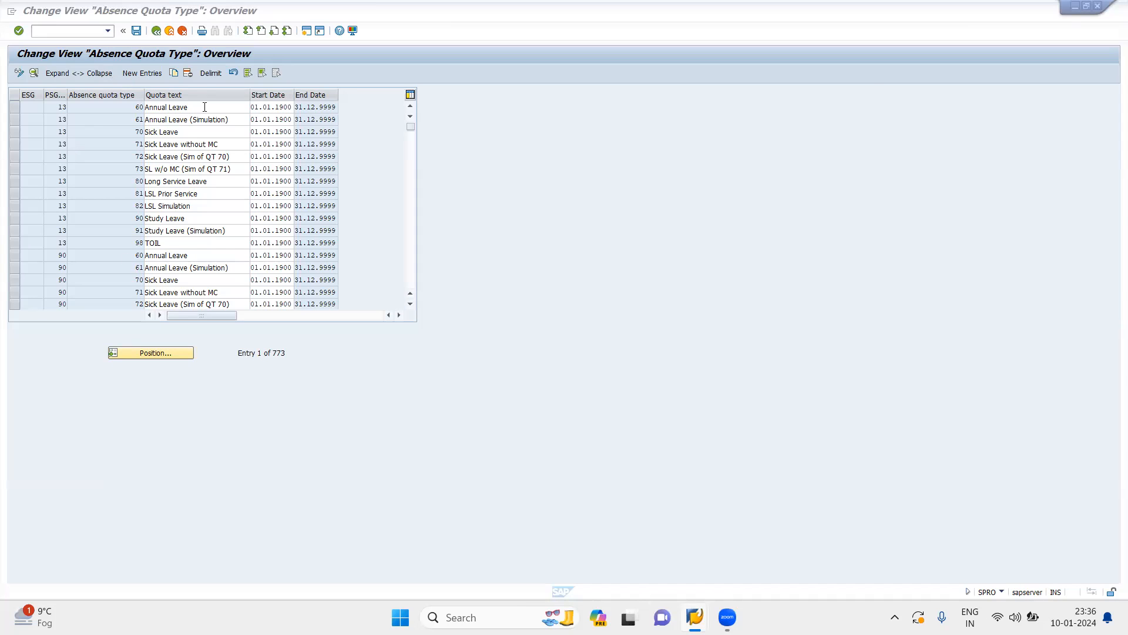
pyautogui.click(145, 75)
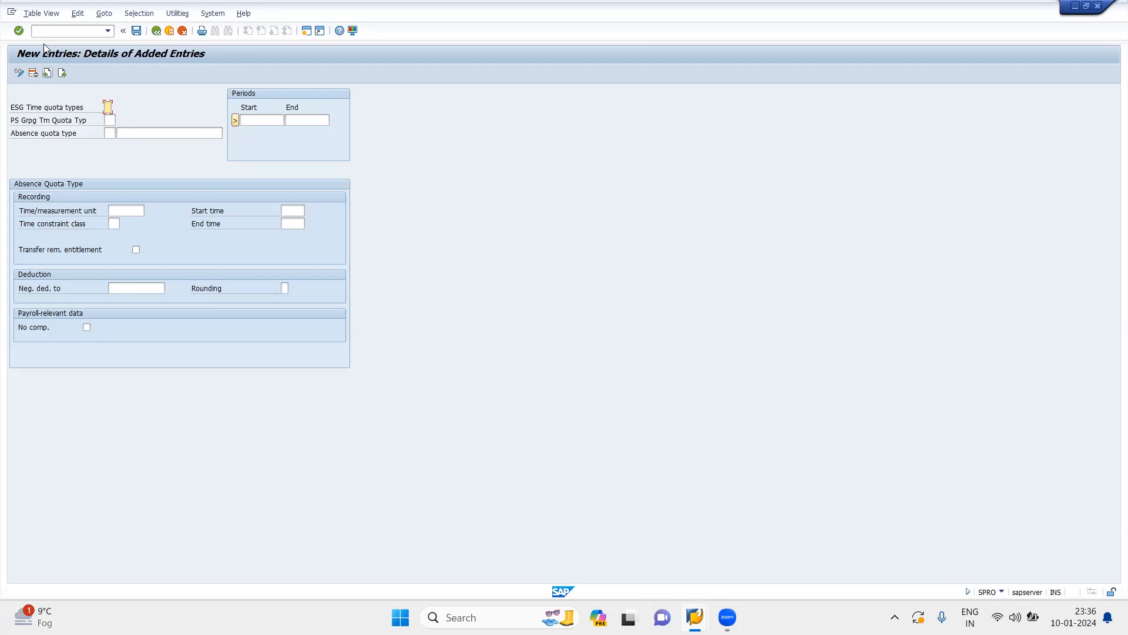
# Open the HR master data display (PA20) in a new session and load the employee's personnel number
pyautogui.click(61, 33)
pyautogui.write('/npa20')
pyautogui.press('Return')
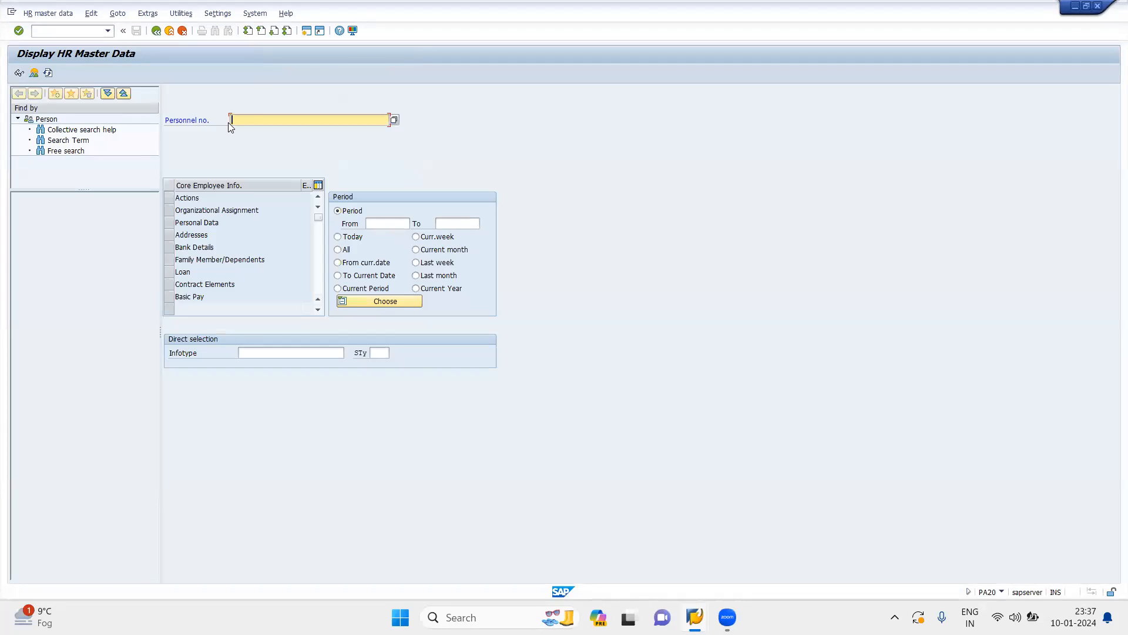
pyautogui.press('Return')
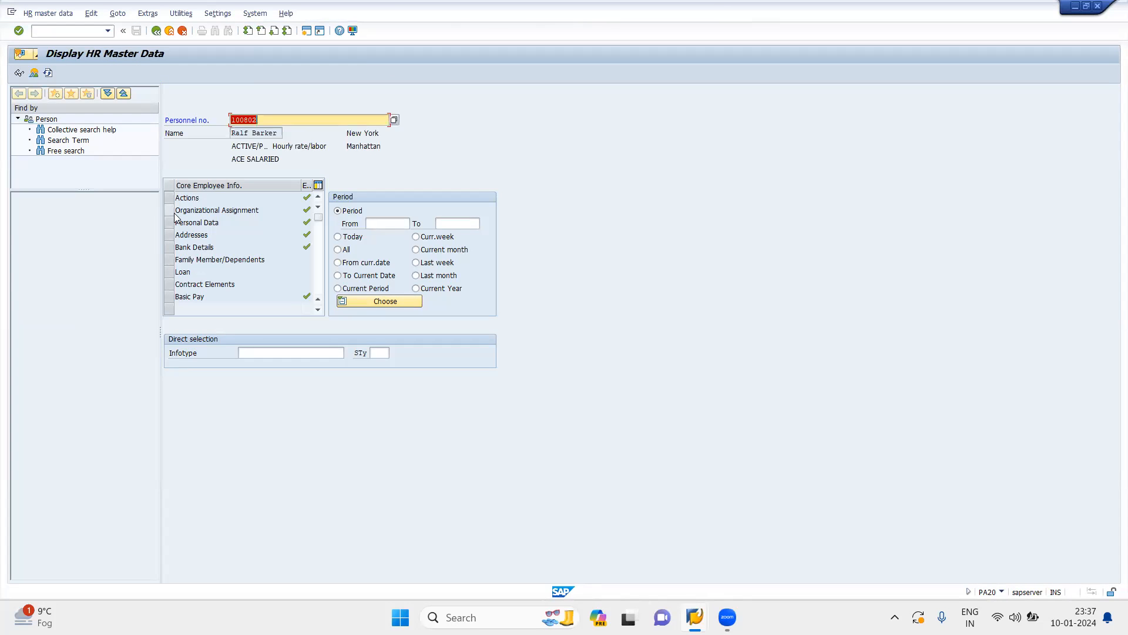
# Display the employee's Organizational Assignment record starting 01.01.2012 from the infotype overview
pyautogui.click(170, 210)
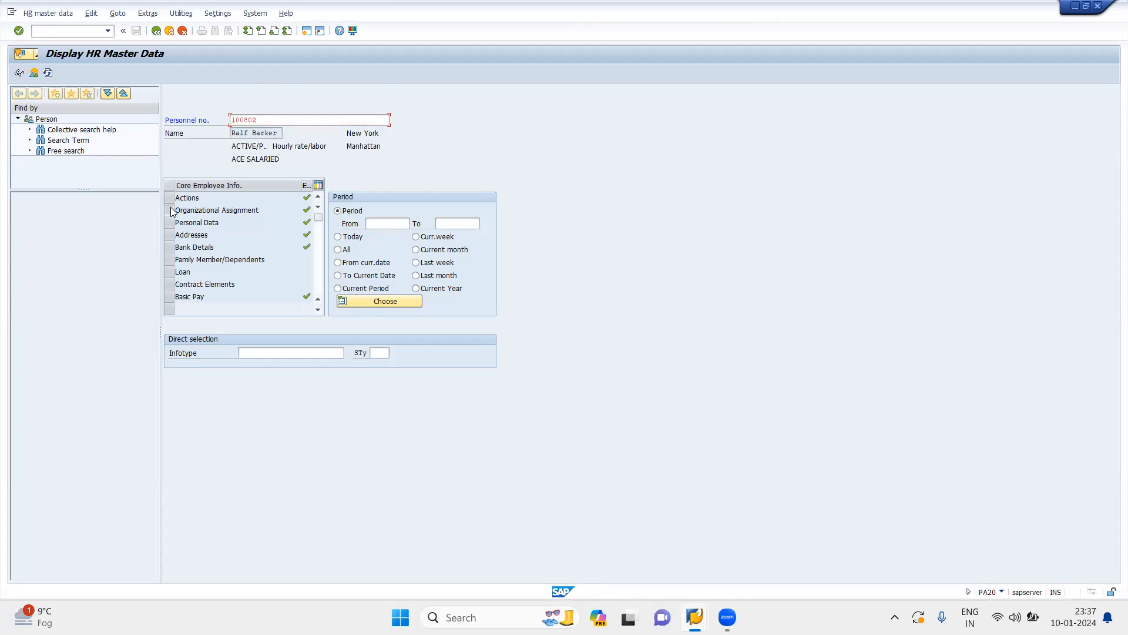
pyautogui.click(34, 73)
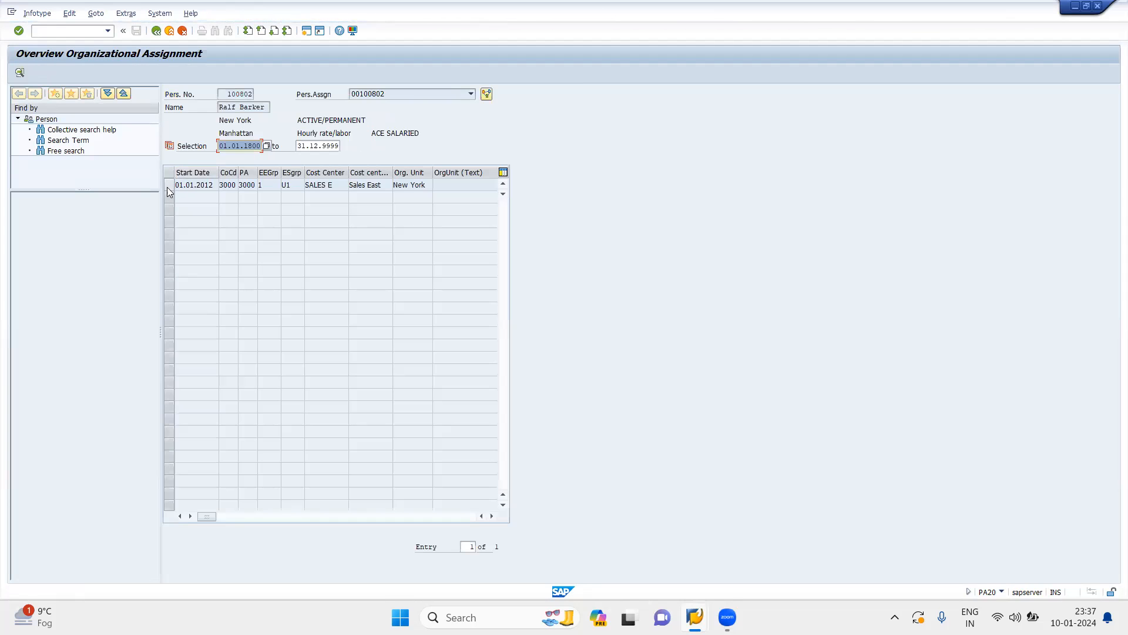
pyautogui.click(168, 186)
pyautogui.doubleClick(189, 186)
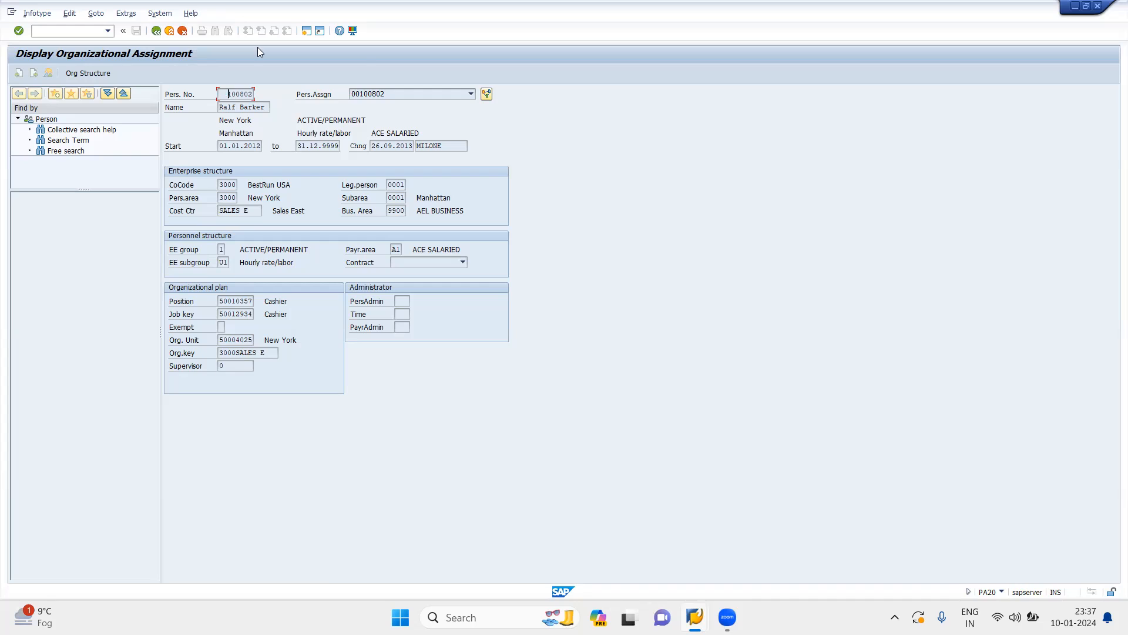
# Compare the grouping fields of the new quota type entry with the employee group and subgroup in the organizational assignment
pyautogui.moveTo(695, 615)
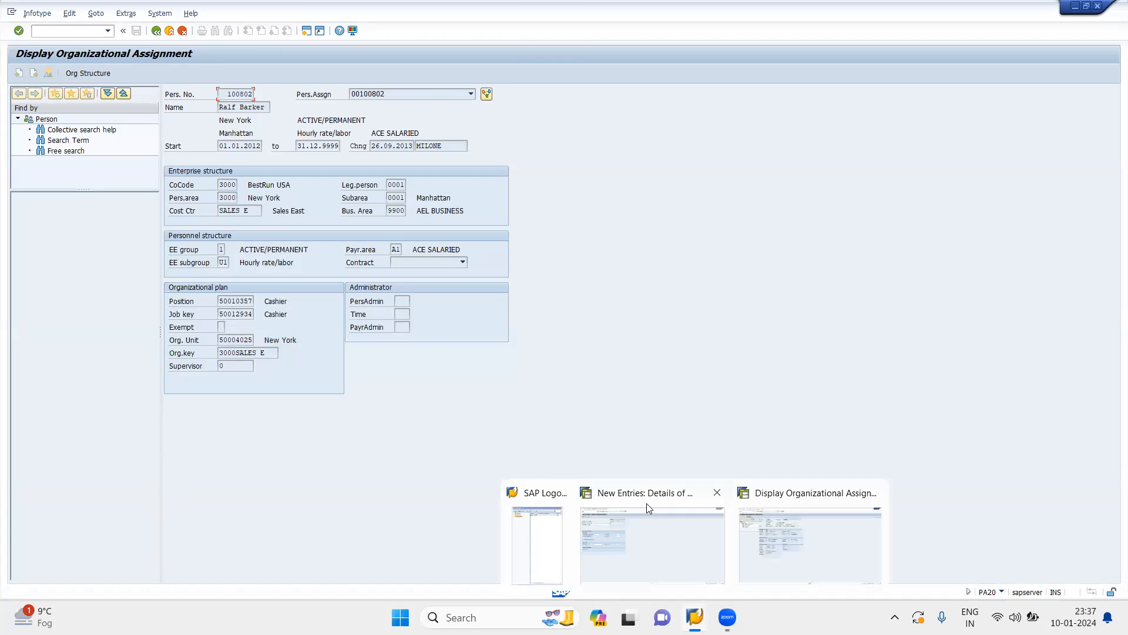
pyautogui.click(645, 503)
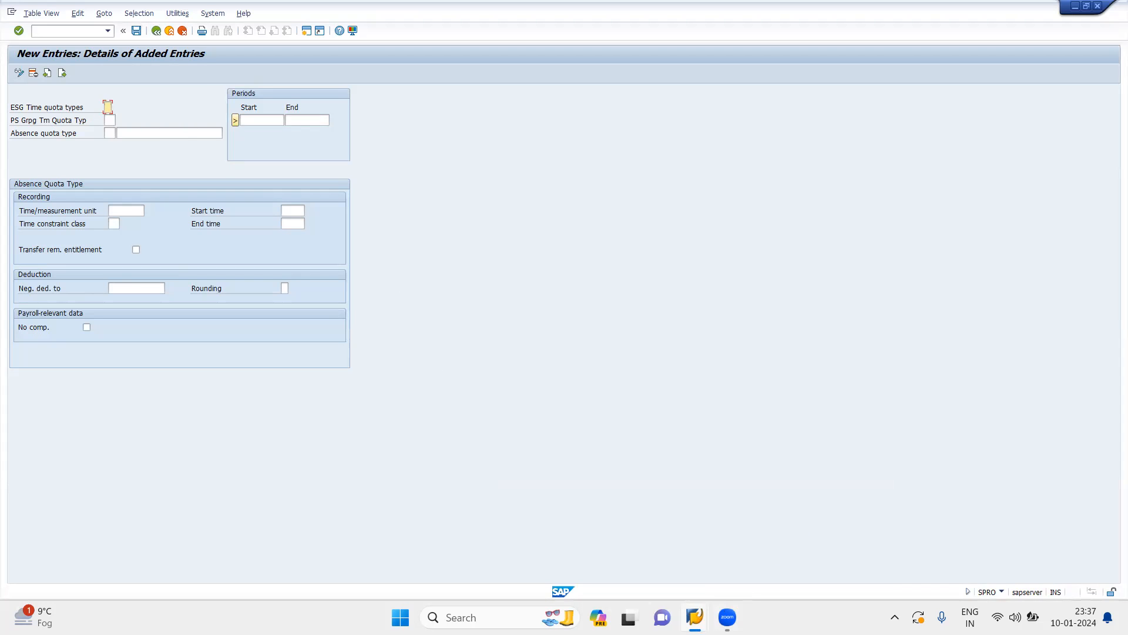
pyautogui.moveTo(694, 617)
pyautogui.click(804, 536)
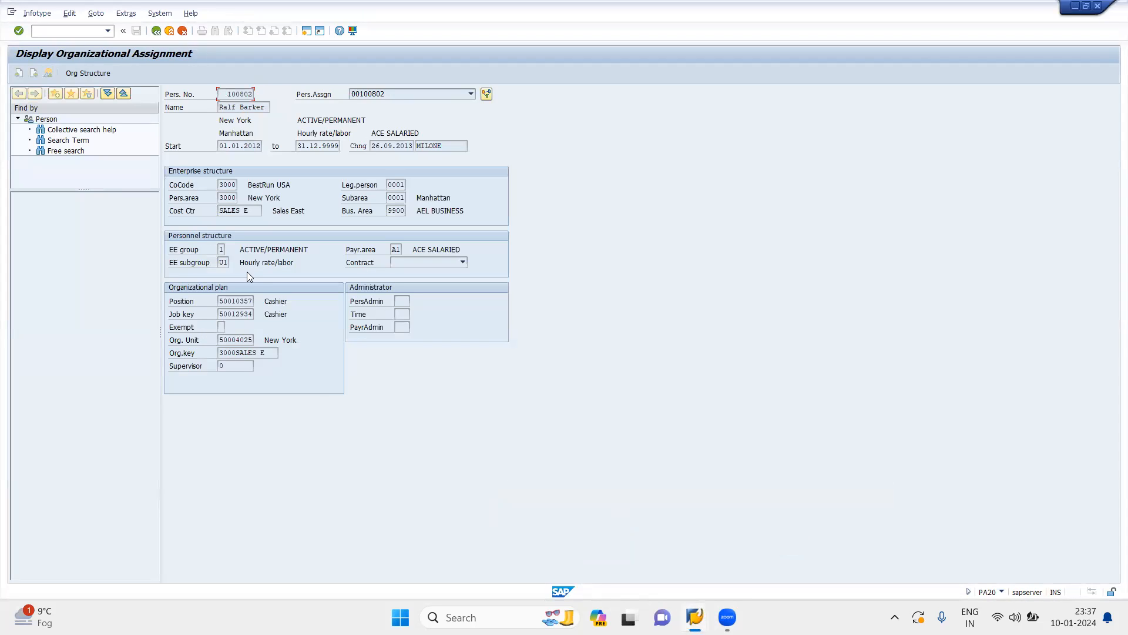
# From the new quota entry session, open SPRO in another session and display the SAP Reference IMG
pyautogui.moveTo(695, 617)
pyautogui.click(642, 550)
pyautogui.click(82, 31)
pyautogui.write('/opa30')
pyautogui.press('Return')
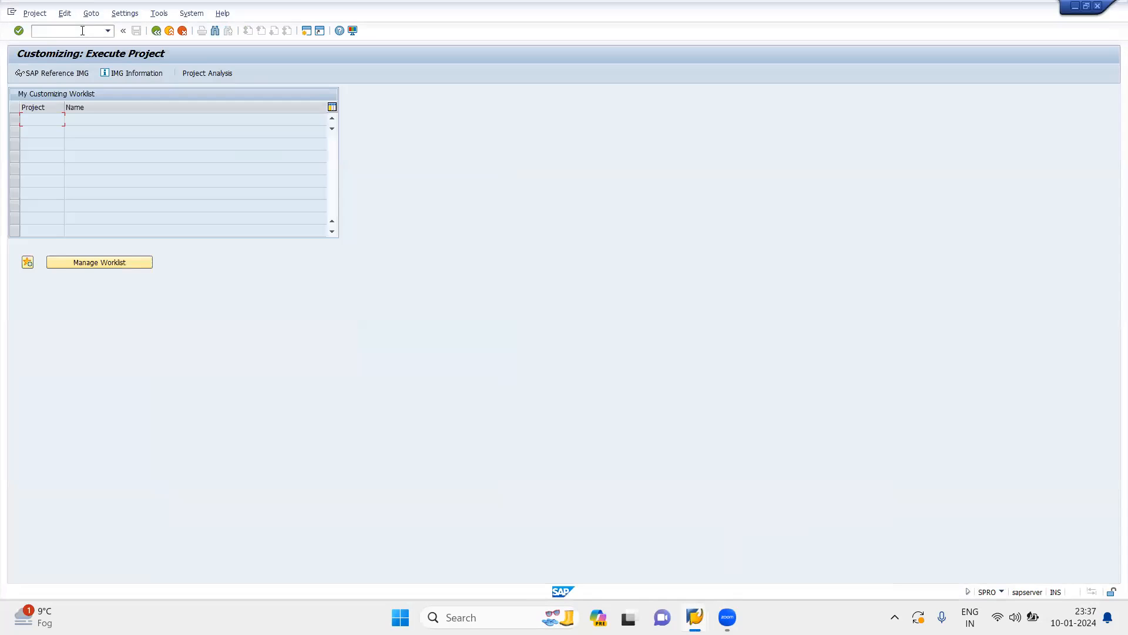
pyautogui.click(61, 73)
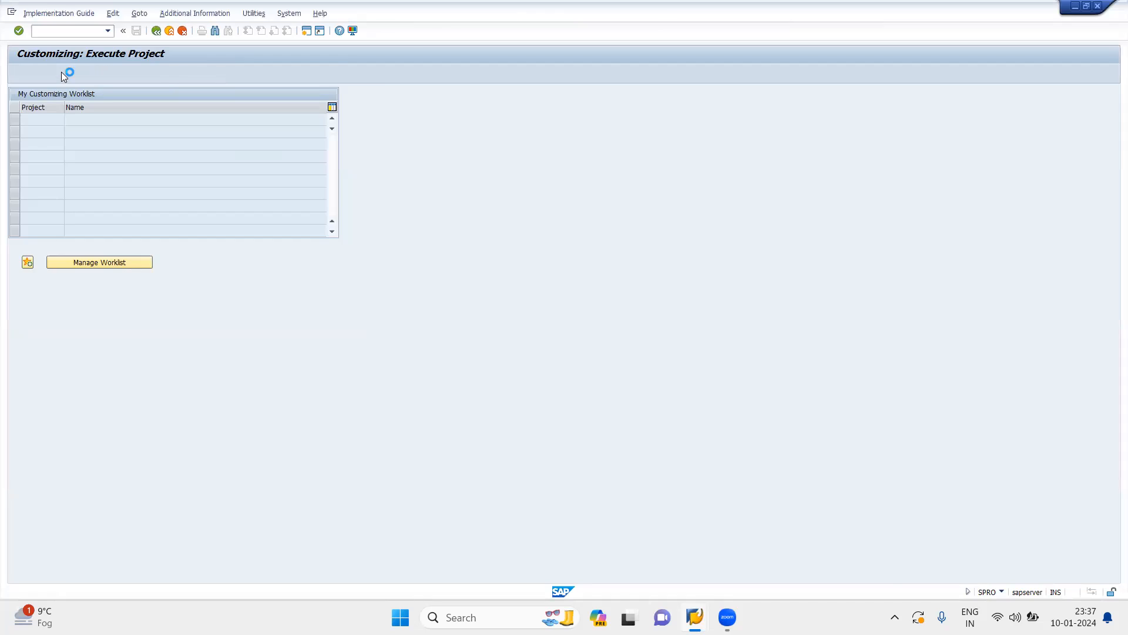
# Open Group Employee Subgroups for Time Quotas under Time Management, Time Data Recording and Administration, Managing Time Accounts, Setting Groupings for Time Quotas
pyautogui.moveTo(995, 438)
pyautogui.mouseDown()
pyautogui.moveTo(997, 544)
pyautogui.moveTo(995, 438)
pyautogui.mouseUp()
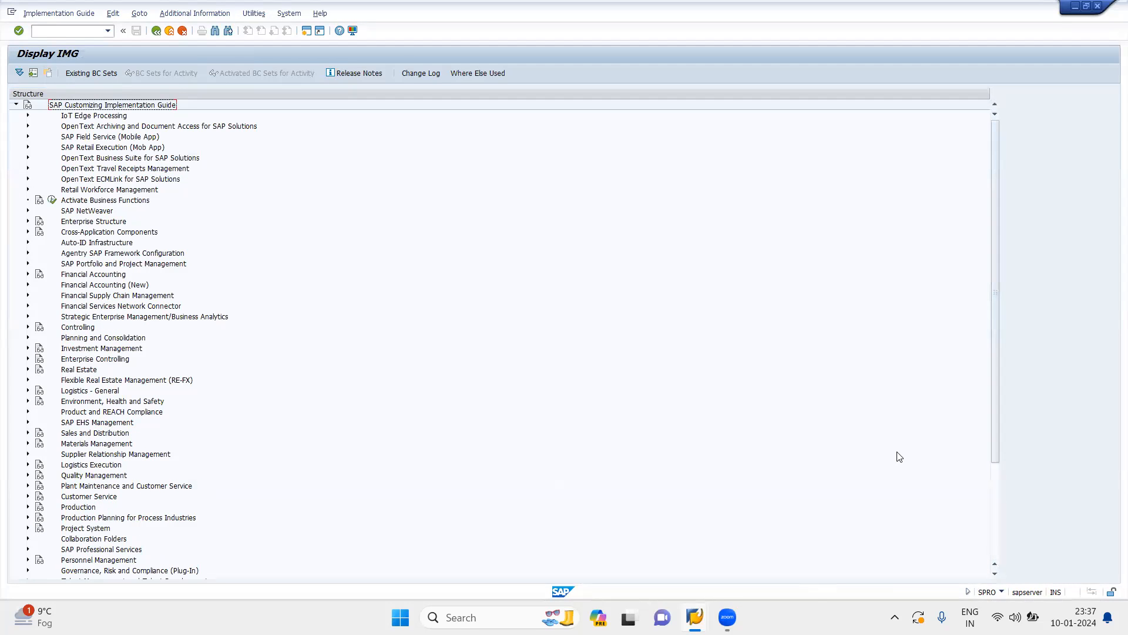
pyautogui.click(996, 544)
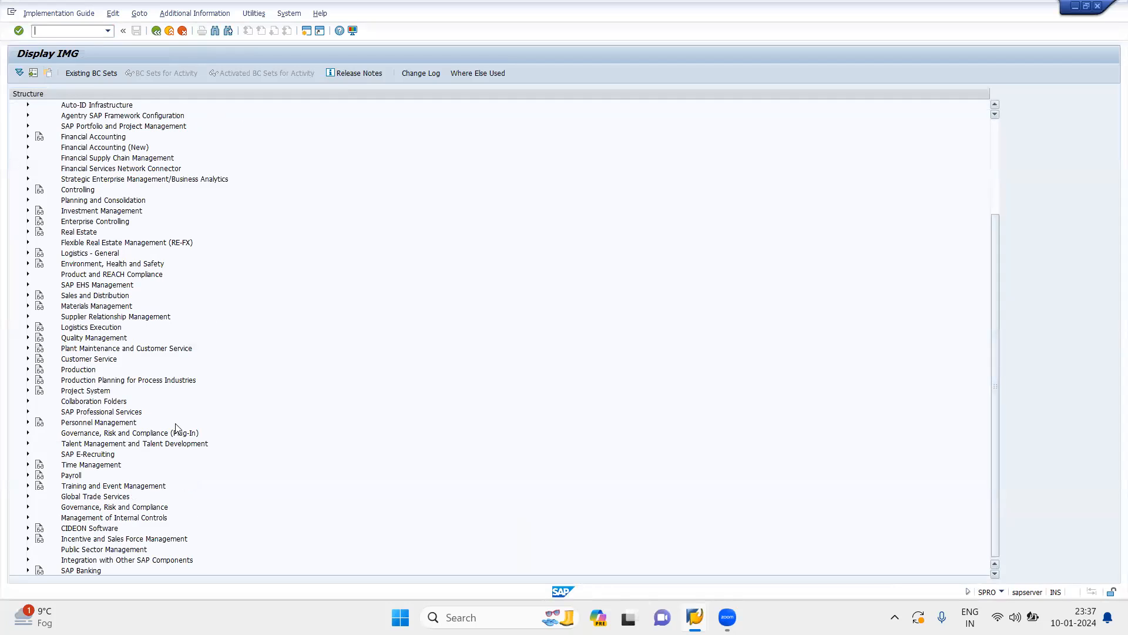
pyautogui.click(27, 465)
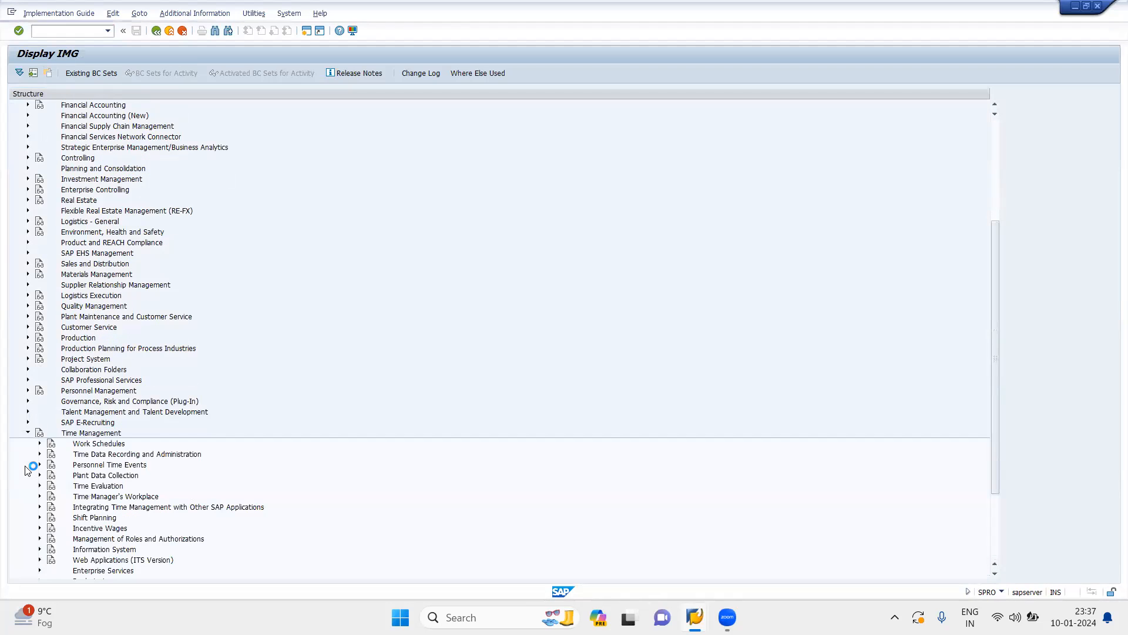
pyautogui.click(39, 453)
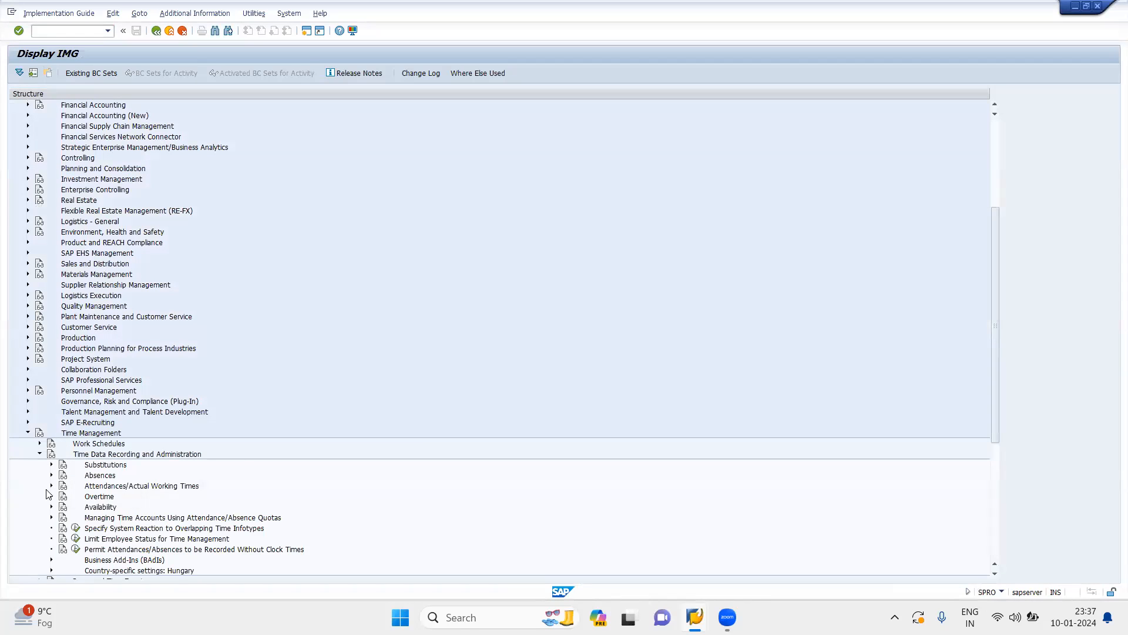
pyautogui.click(51, 517)
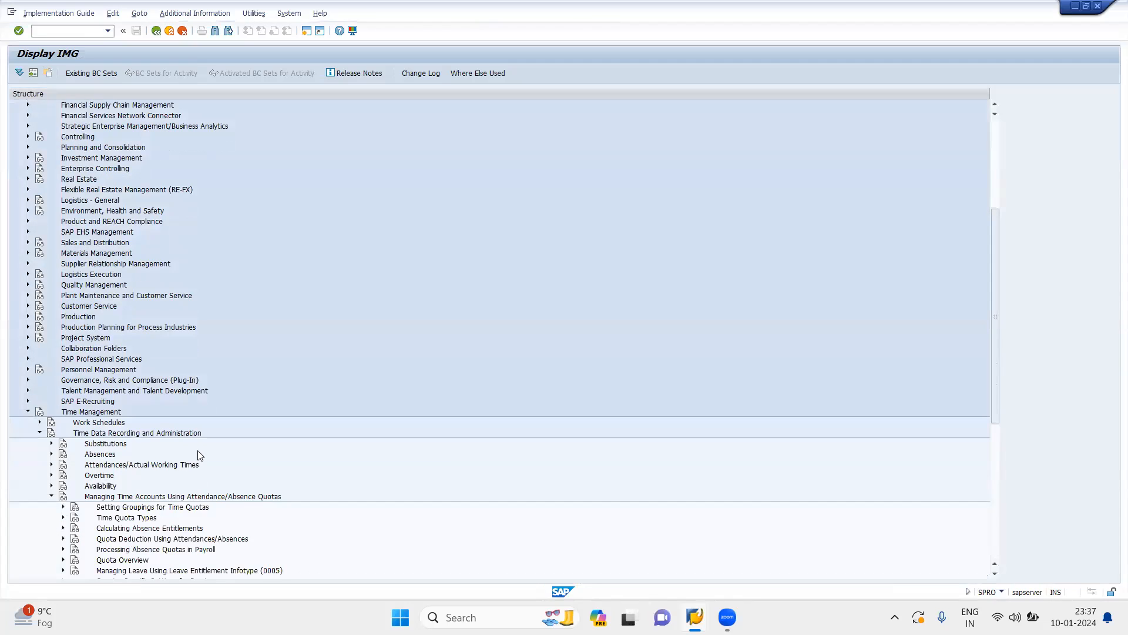
pyautogui.click(62, 506)
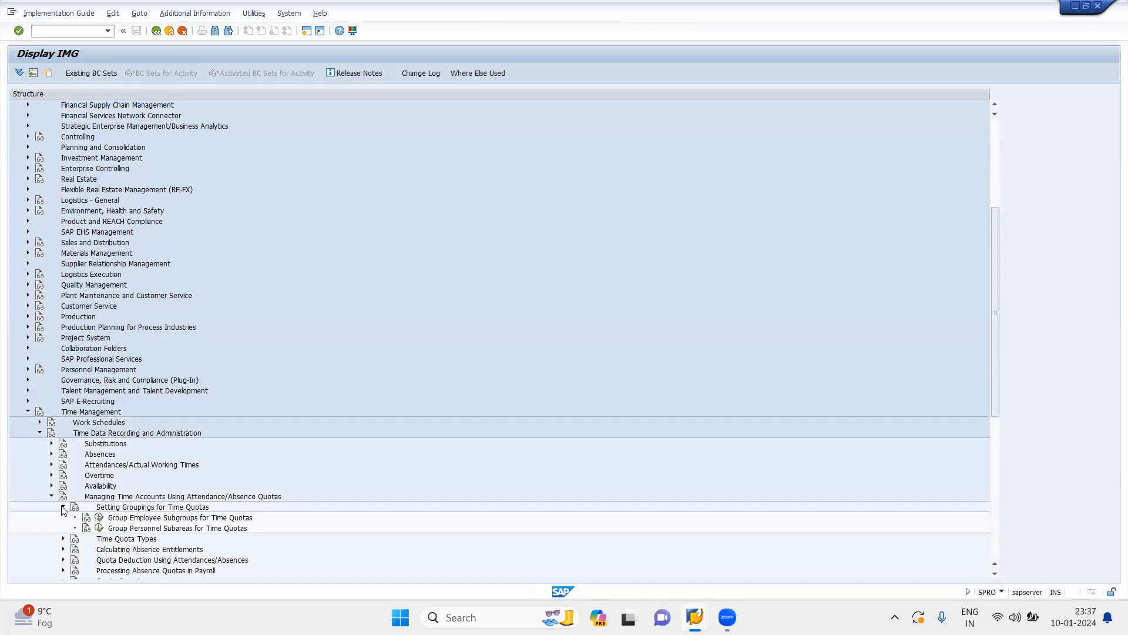
pyautogui.click(100, 520)
pyautogui.press('Return')
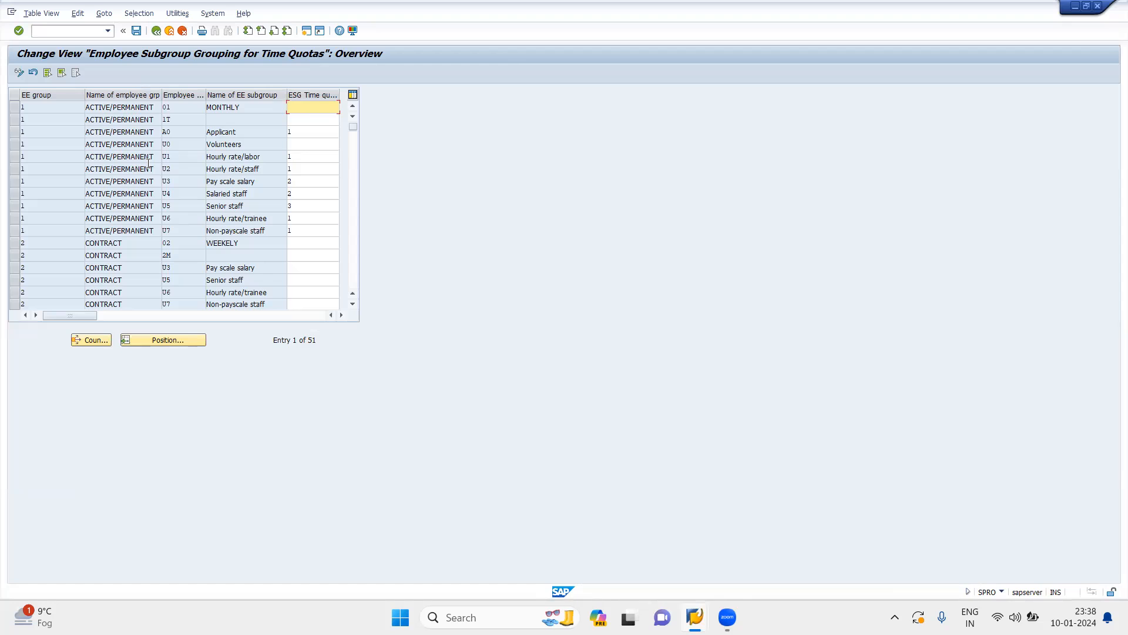
# Check the time quota grouping of active/permanent subgroup U1 (Hourly rate/labor) and enter 1 as ESG time quota types in the new entry
pyautogui.click(14, 158)
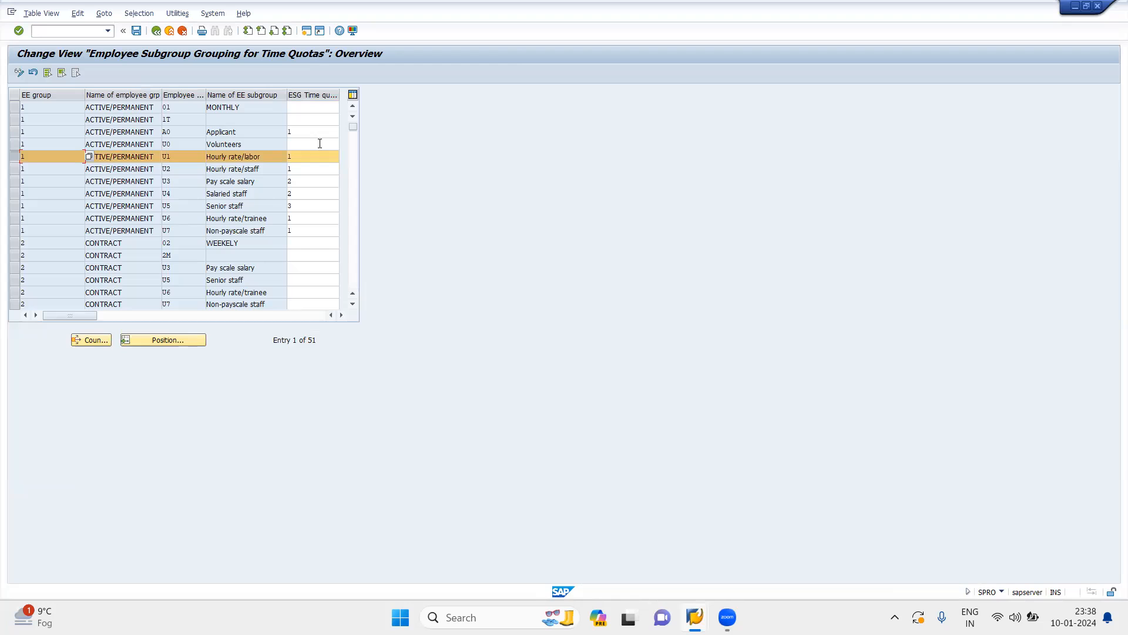
pyautogui.click(299, 160)
pyautogui.moveTo(707, 612)
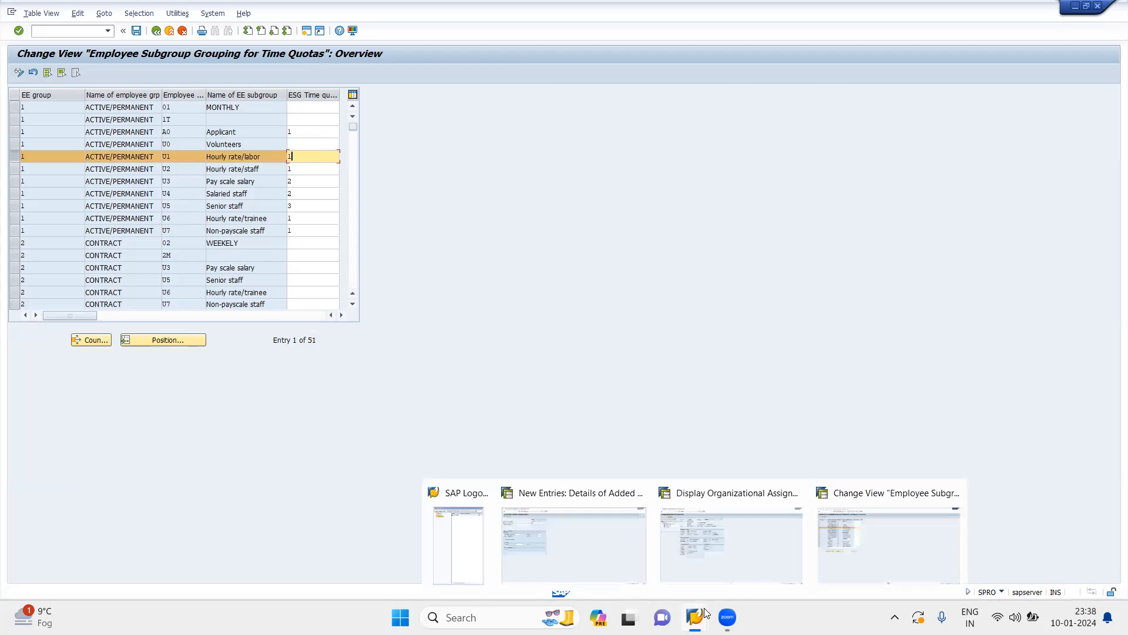
pyautogui.click(575, 543)
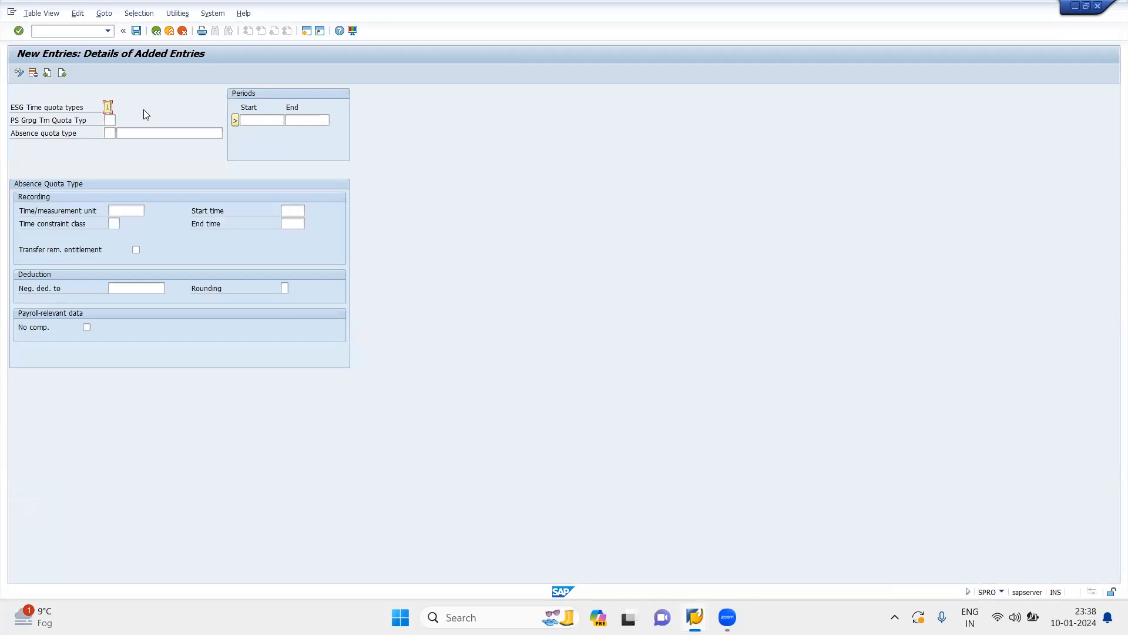
# Recheck the employee's organizational assignment and set the new entry's personnel subarea grouping for time quota types to 10
pyautogui.moveTo(695, 617)
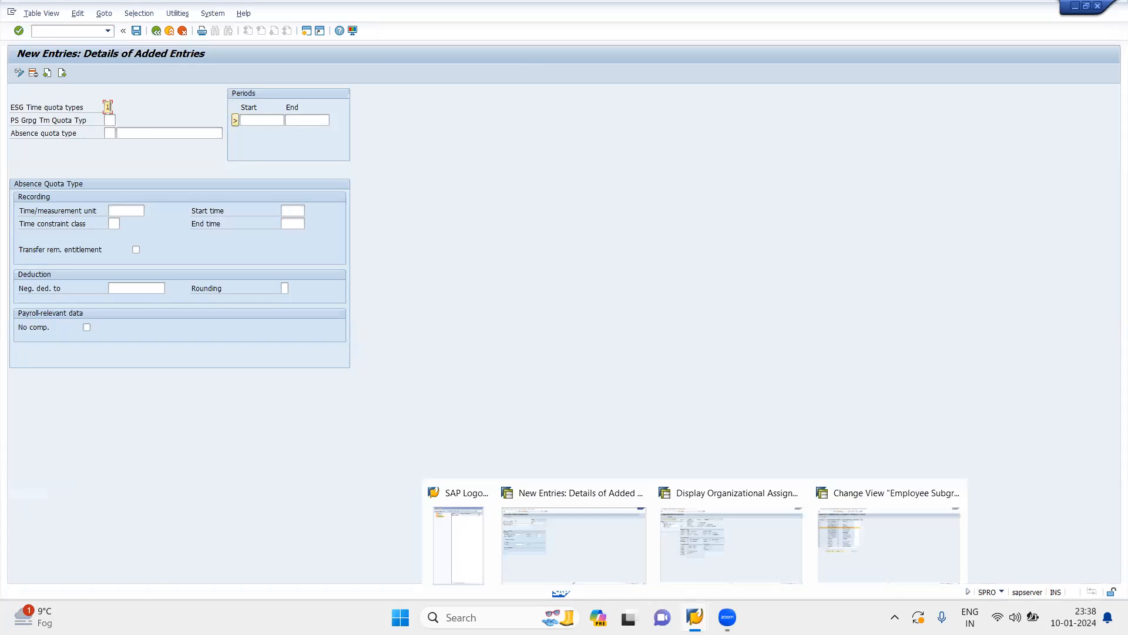
pyautogui.click(733, 497)
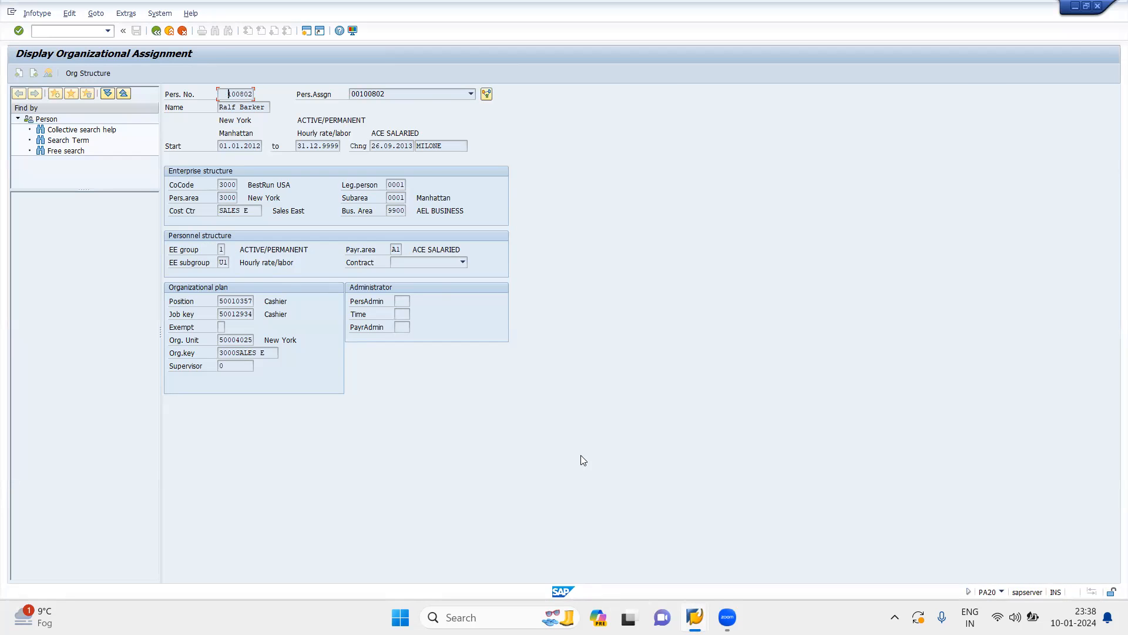
pyautogui.moveTo(694, 614)
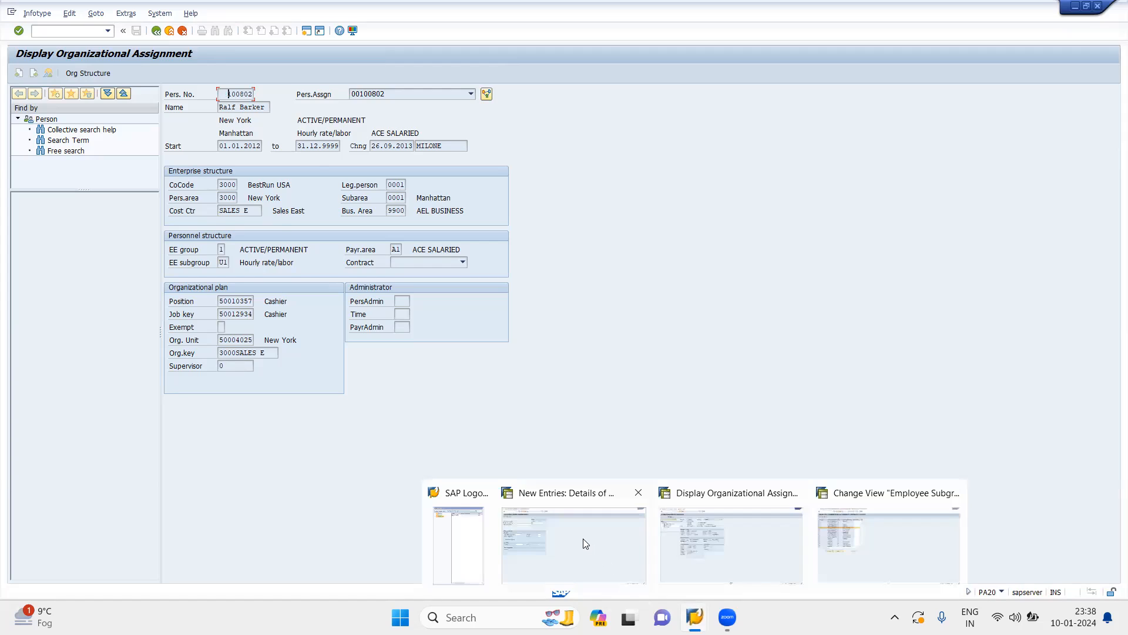
pyautogui.click(583, 538)
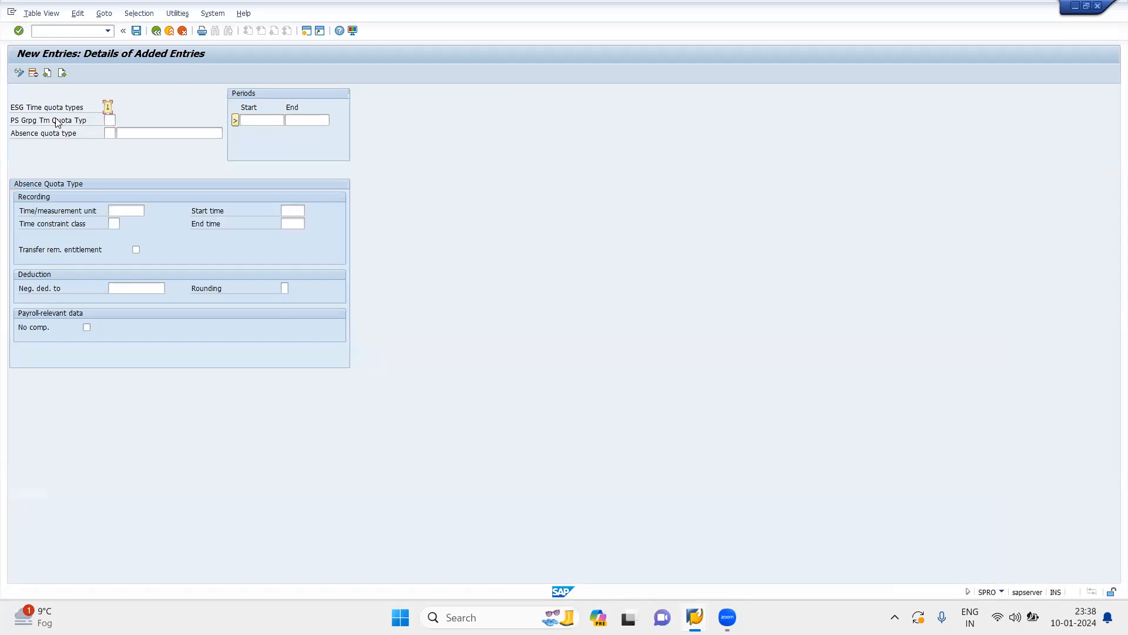
pyautogui.click(111, 120)
pyautogui.write('10')
pyautogui.click(67, 122)
pyautogui.click(115, 120)
# Enter absence quota type 10 with the text Annual Leave Quota and set its period from 01.01.1900 to 31.12.9999
pyautogui.click(110, 134)
pyautogui.press('Tab')
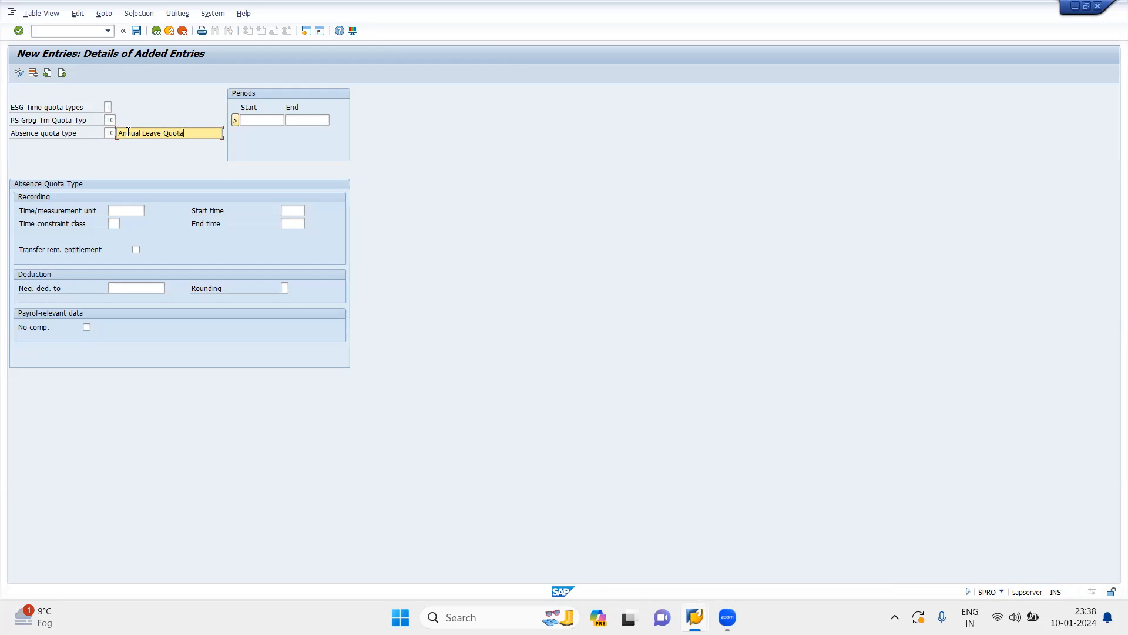
pyautogui.click(243, 121)
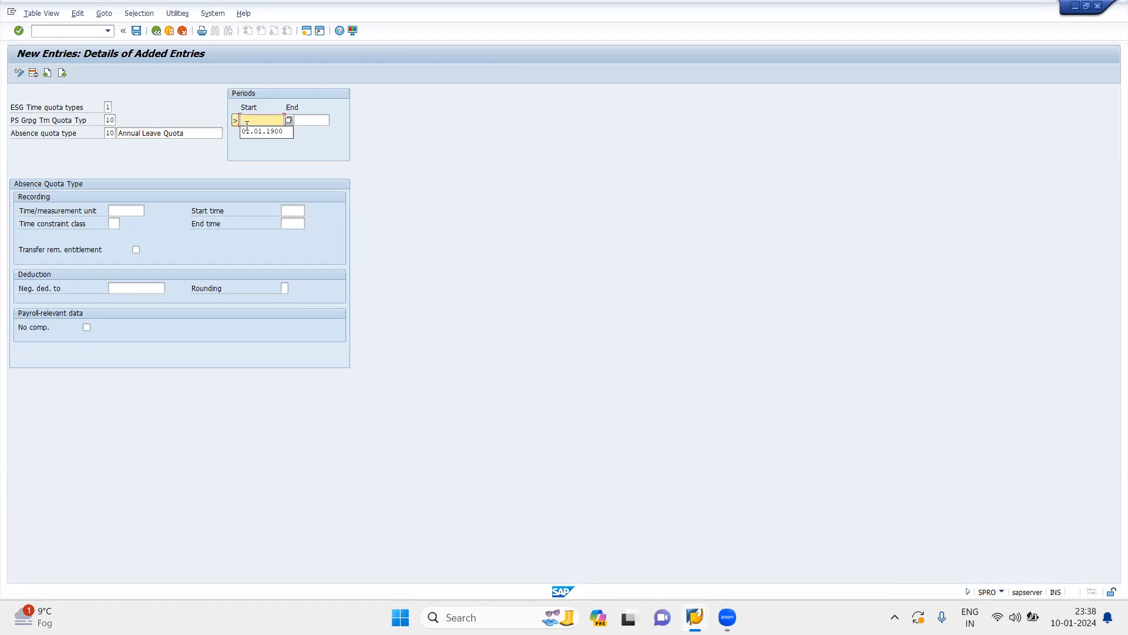
pyautogui.click(260, 131)
pyautogui.click(317, 119)
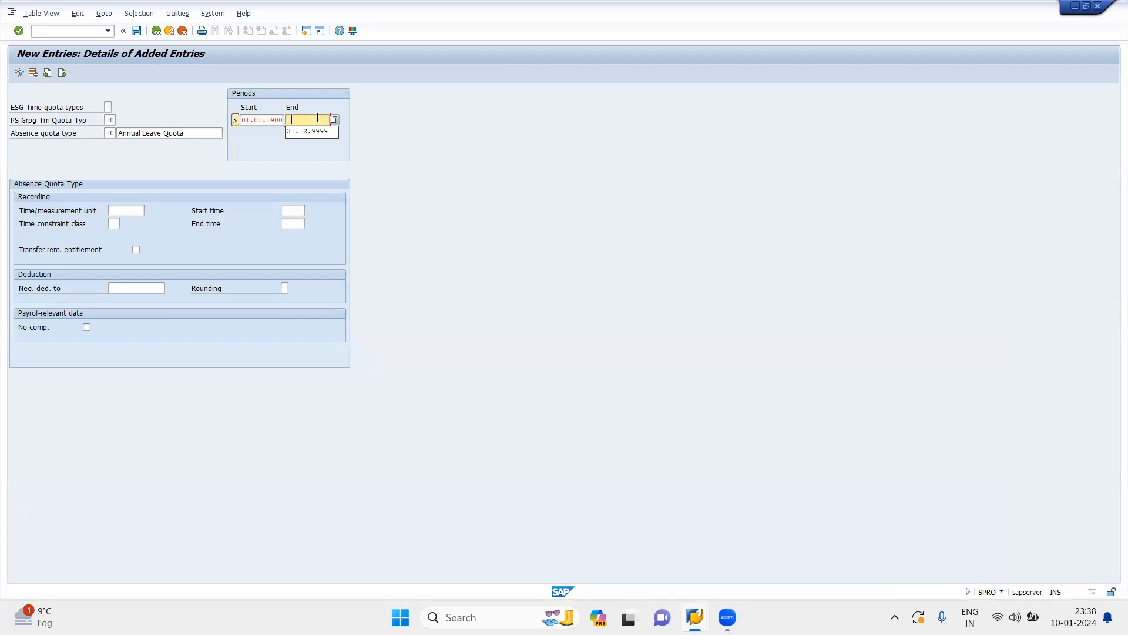
pyautogui.click(302, 131)
# Set the time/measurement unit of the quota type to Days
pyautogui.click(138, 210)
pyautogui.click(151, 210)
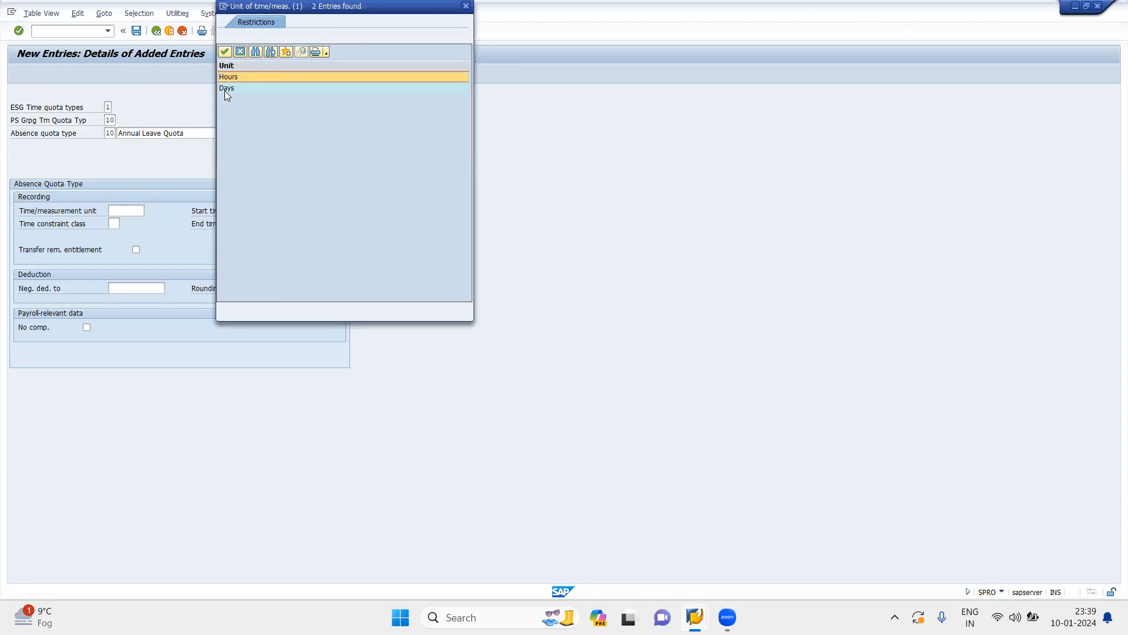
pyautogui.doubleClick(224, 89)
# In the other session's implementation guide, open the absence catalog activity for determining entry screens and time constraint classes
pyautogui.click(111, 225)
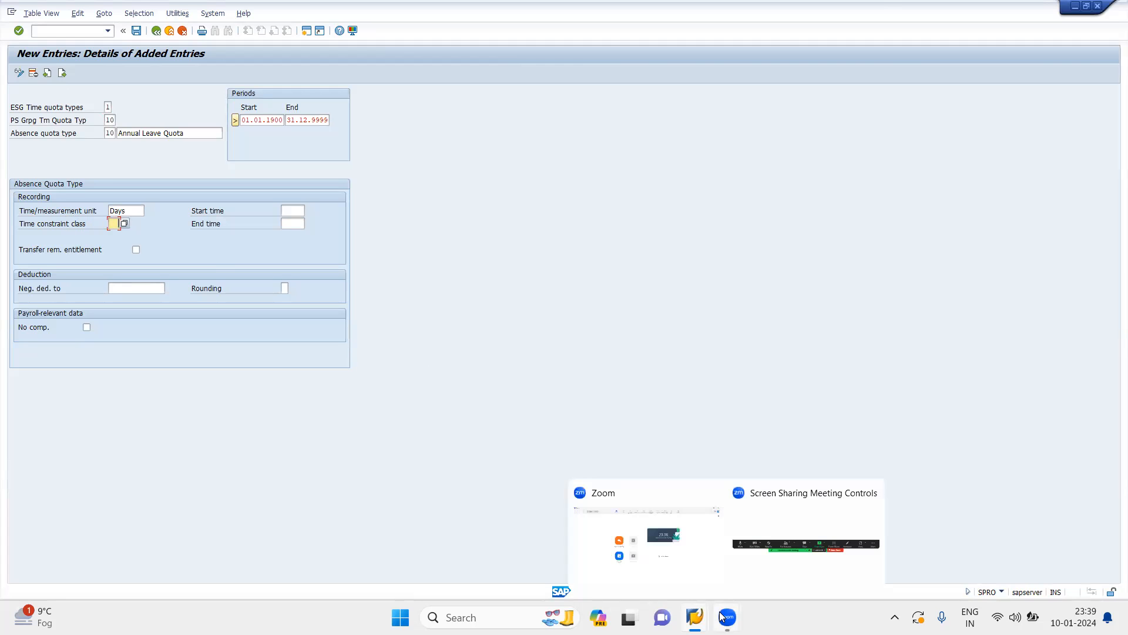
pyautogui.moveTo(695, 617)
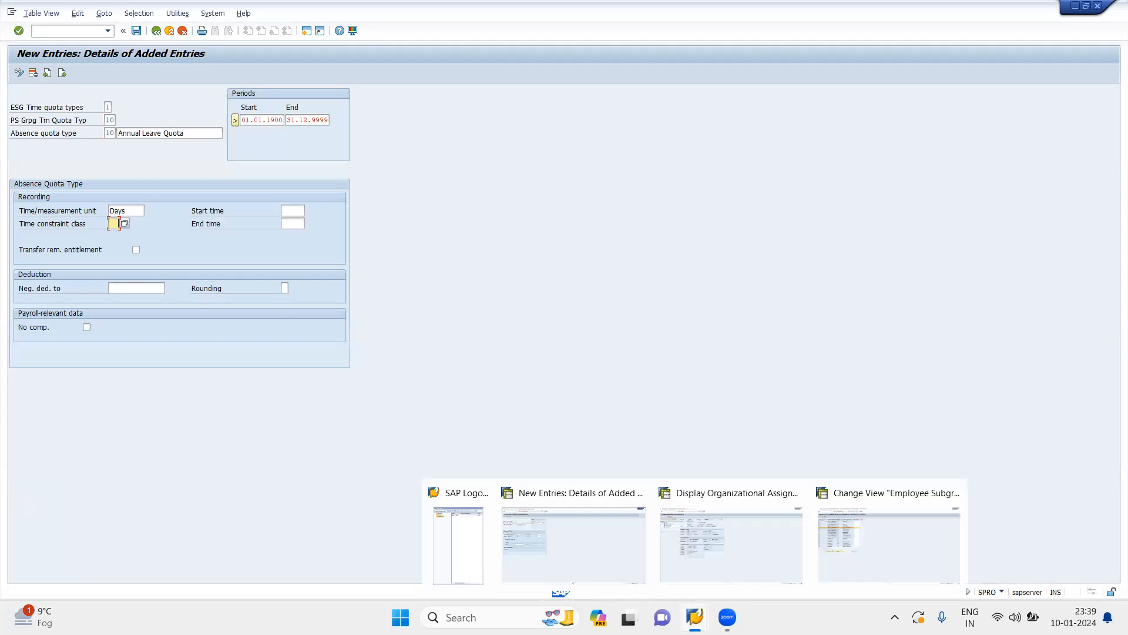
pyautogui.click(862, 555)
pyautogui.click(156, 31)
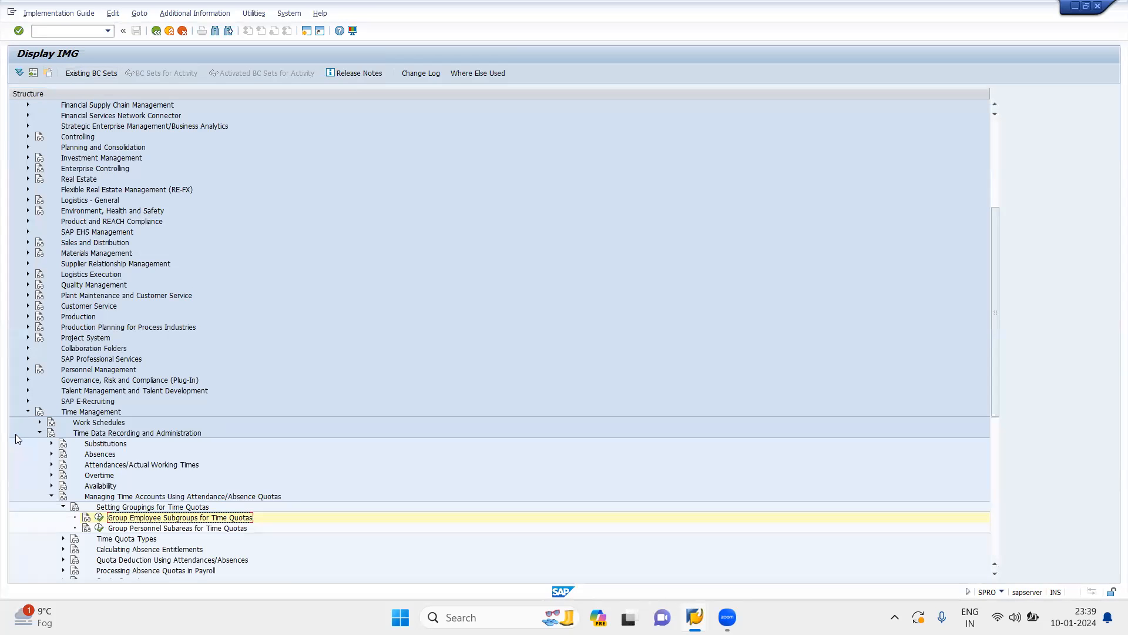
pyautogui.click(50, 454)
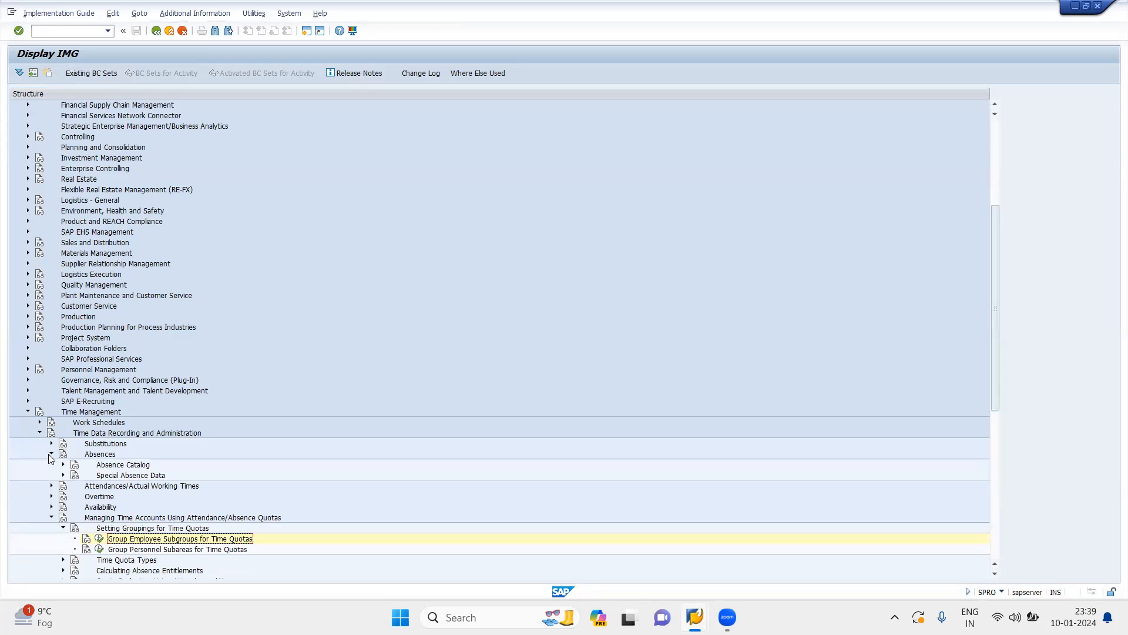
pyautogui.click(63, 465)
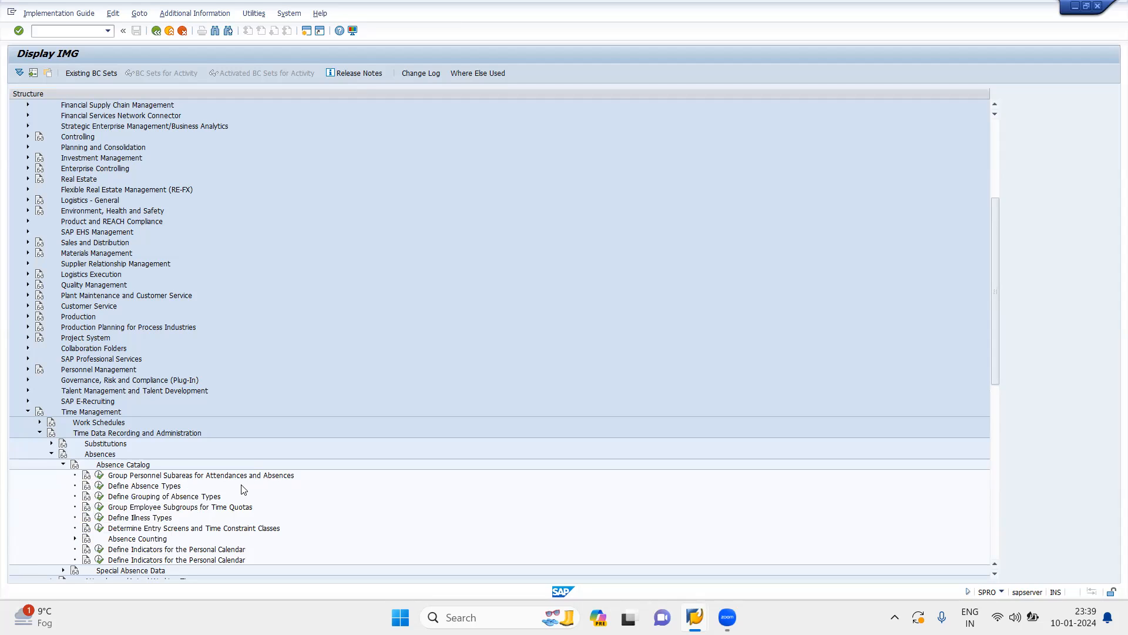
pyautogui.click(99, 529)
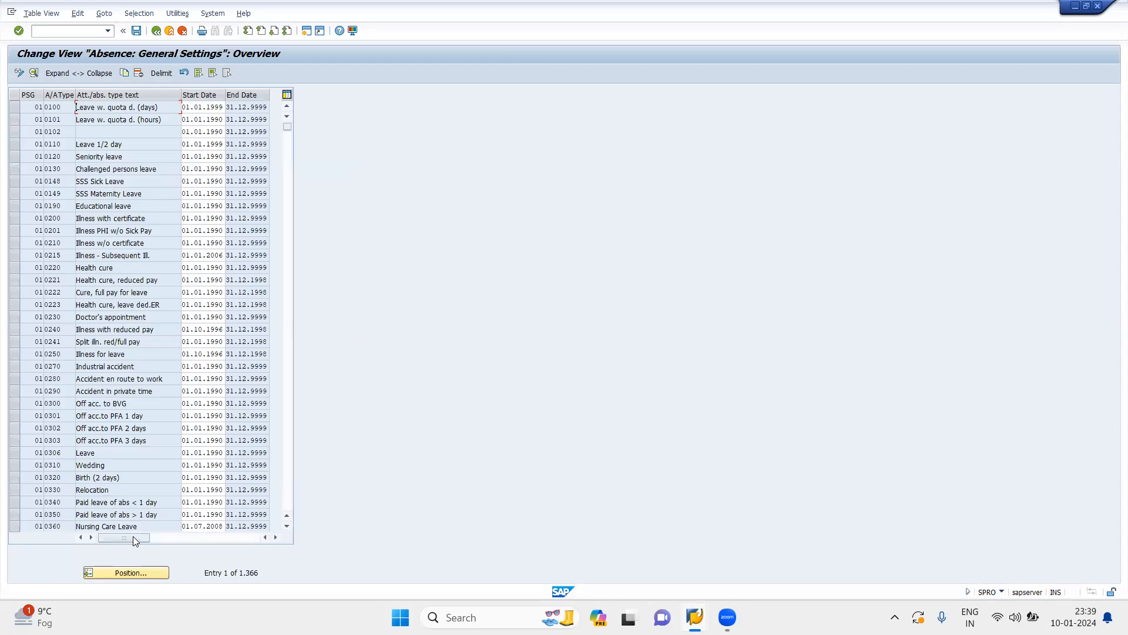
# Locate absence type 1000 for PS grouping 10 and open its general settings details to check the time constraint class
pyautogui.click(140, 569)
pyautogui.write('10')
pyautogui.press('Tab')
pyautogui.write('1000')
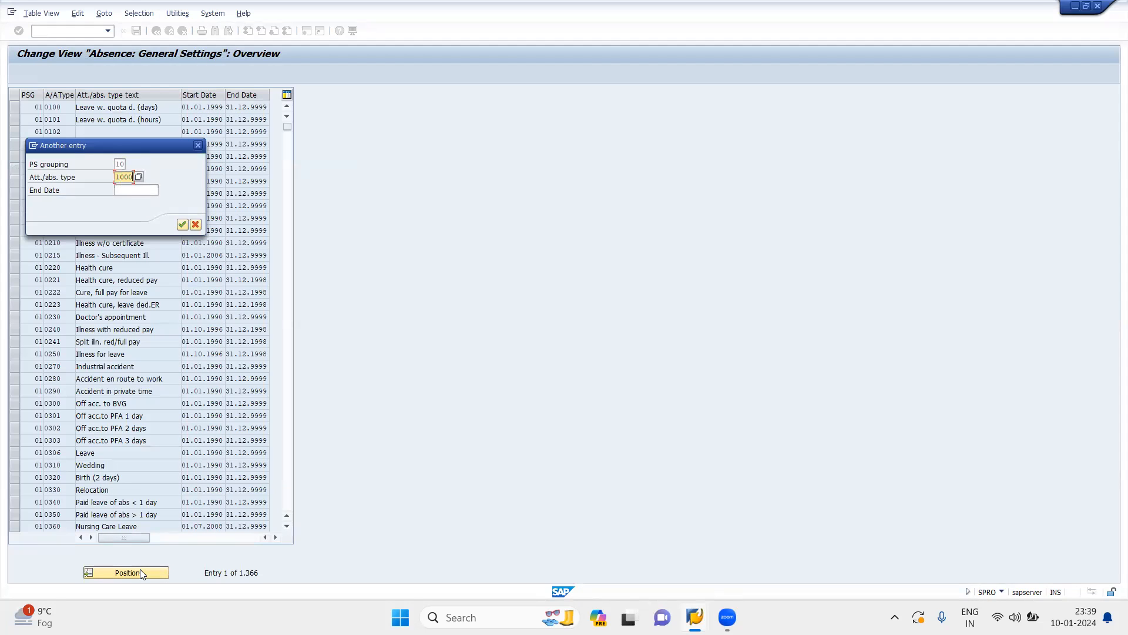
pyautogui.press('Return')
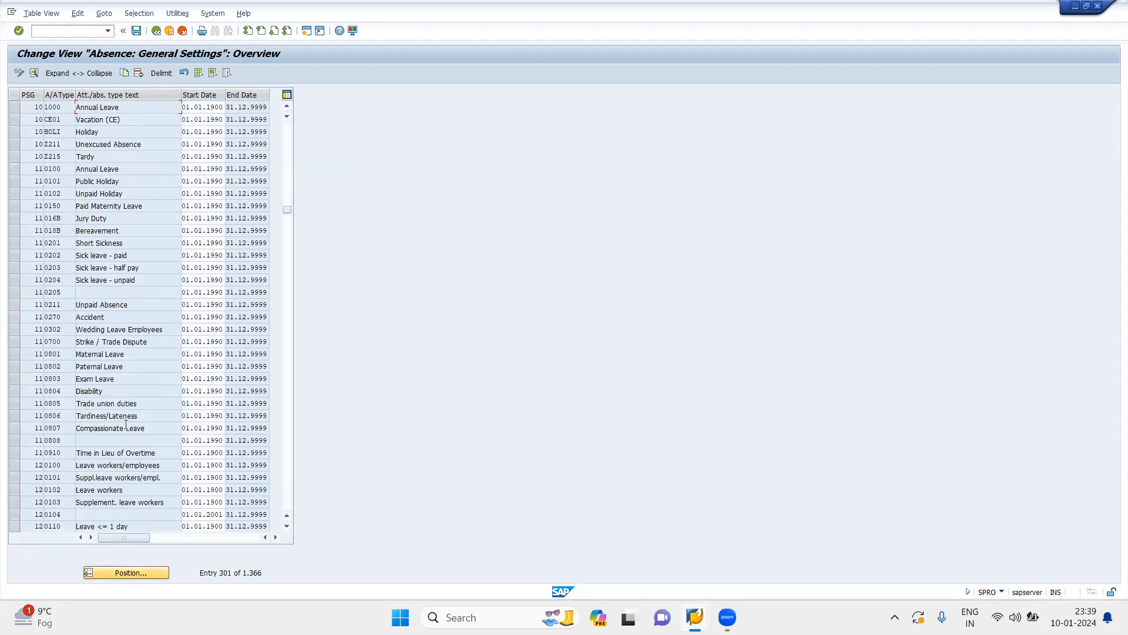
pyautogui.doubleClick(109, 107)
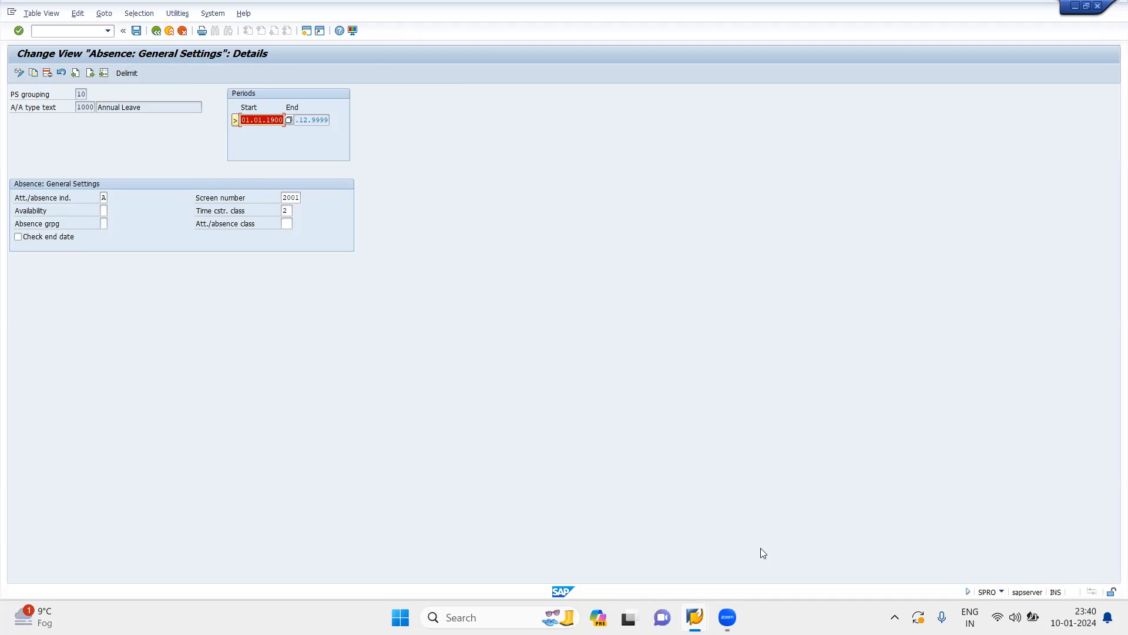
# Return to the new absence quota type entry and set its time constraint class to 02
pyautogui.moveTo(694, 617)
pyautogui.click(622, 566)
pyautogui.write('02')
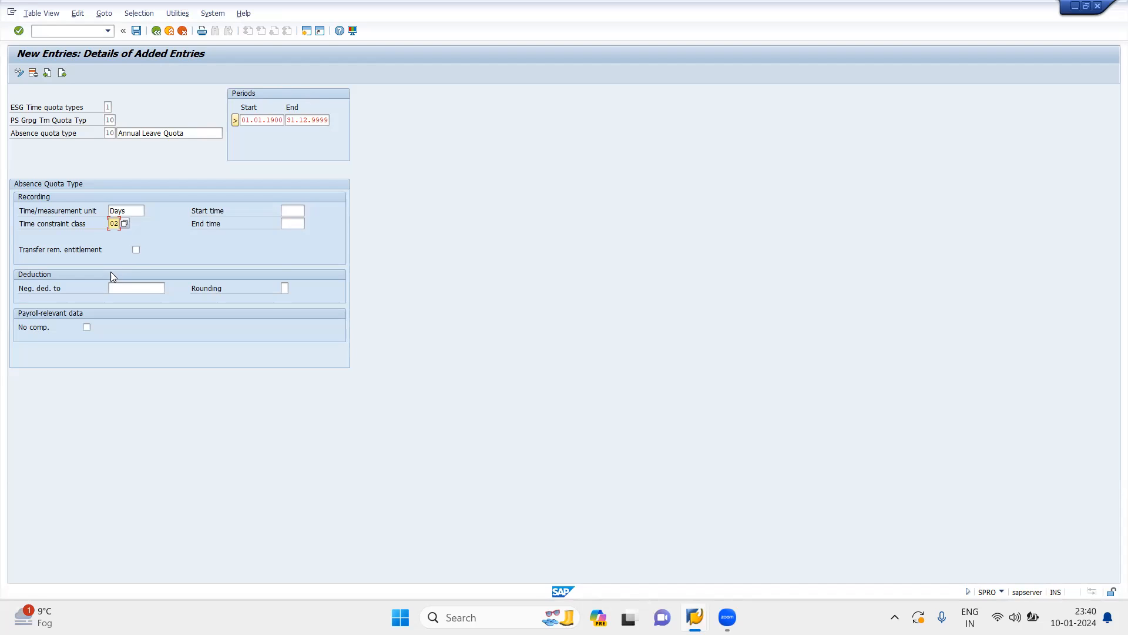
# Set the negative deduction limit of the quota type to 2,00000- days and try to save the entry
pyautogui.click(109, 288)
pyautogui.moveTo(160, 287); pyautogui.dragTo(172, 287)
pyautogui.click(136, 288)
pyautogui.moveTo(149, 289); pyautogui.dragTo(175, 292)
pyautogui.click(139, 289)
pyautogui.press('Return')
pyautogui.click(136, 31)
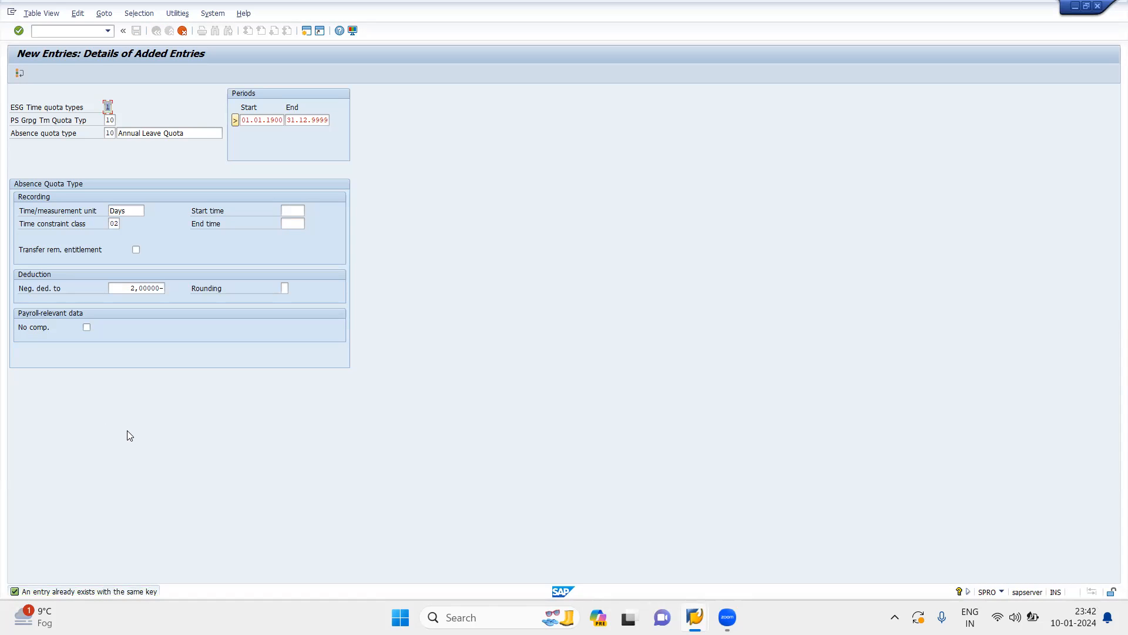
# Try 01, 02, 11 and 14 as the absence quota type number of the new entry
pyautogui.click(113, 134)
pyautogui.press('BackSpace')
pyautogui.press('BackSpace')
pyautogui.write('01')
pyautogui.press('Return')
pyautogui.click(114, 134)
pyautogui.press('BackSpace')
pyautogui.write('2')
pyautogui.press('Return')
pyautogui.press('BackSpace')
pyautogui.press('BackSpace')
pyautogui.write('11')
pyautogui.press('Return')
pyautogui.write('14')
pyautogui.press('Return')
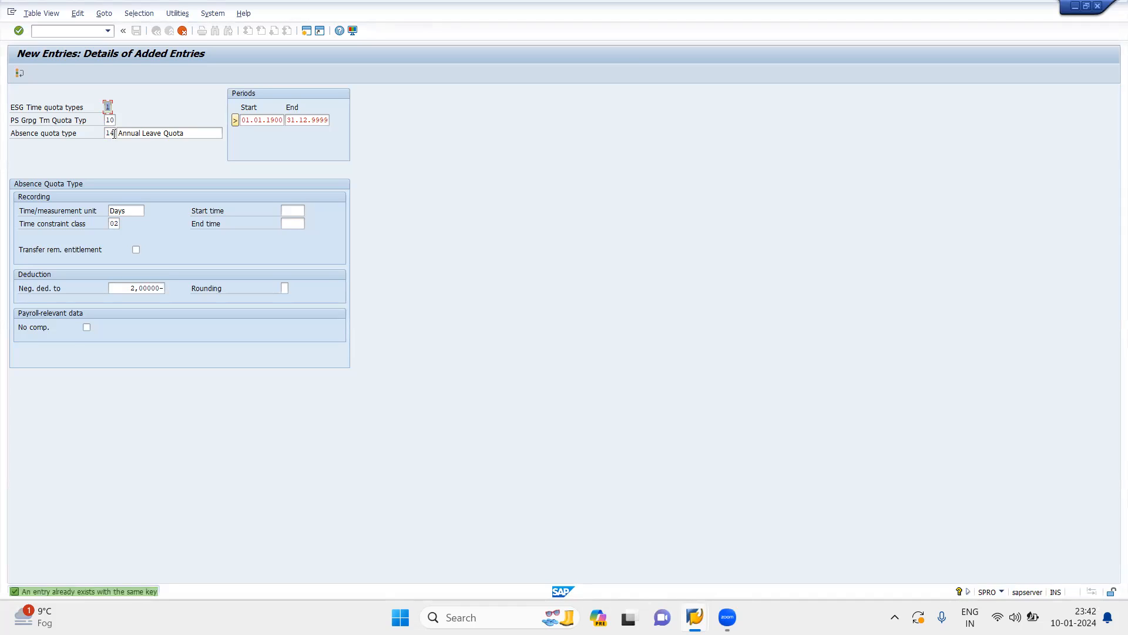
# Set the absence quota type number to 21 and save the entry under the proposed customizing request
pyautogui.press('BackSpace')
pyautogui.write('21')
pyautogui.press('Return')
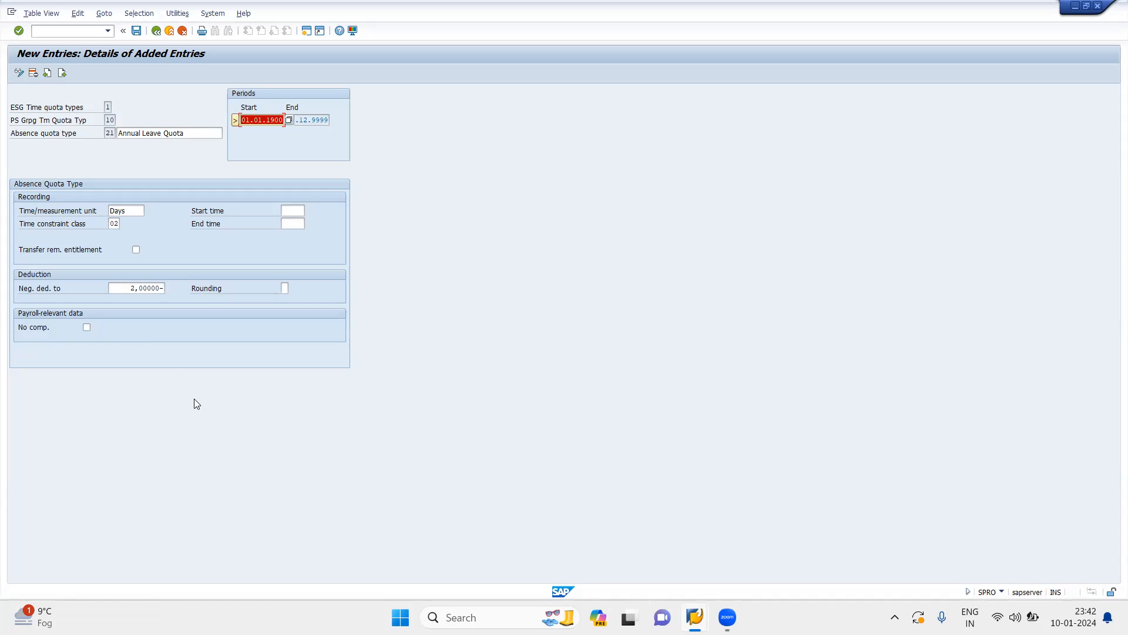
pyautogui.click(136, 31)
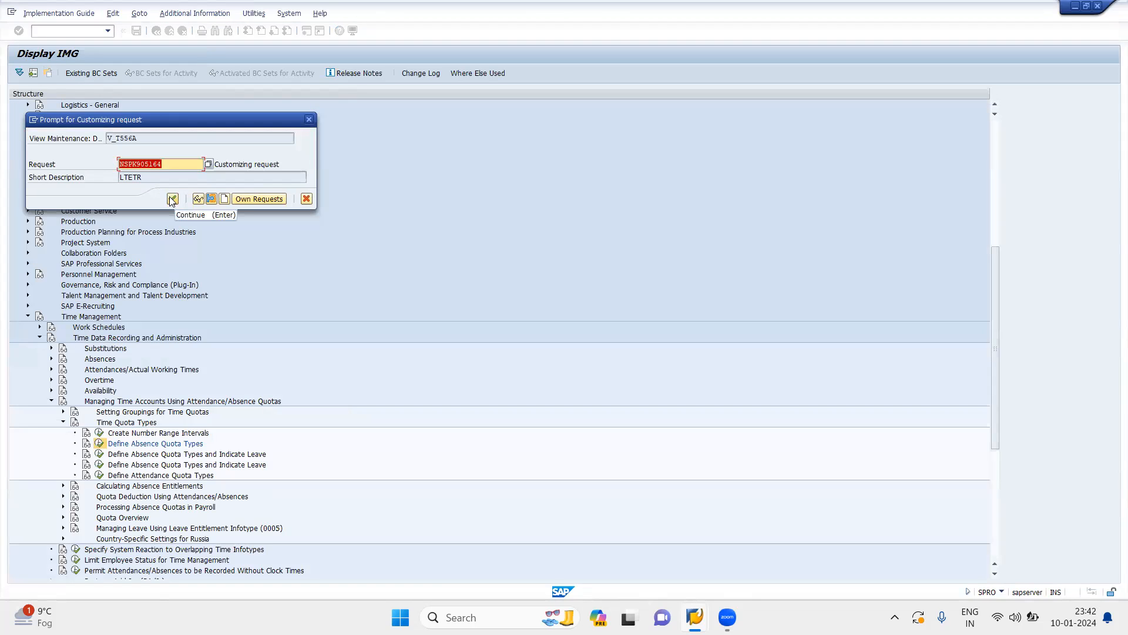
pyautogui.click(172, 199)
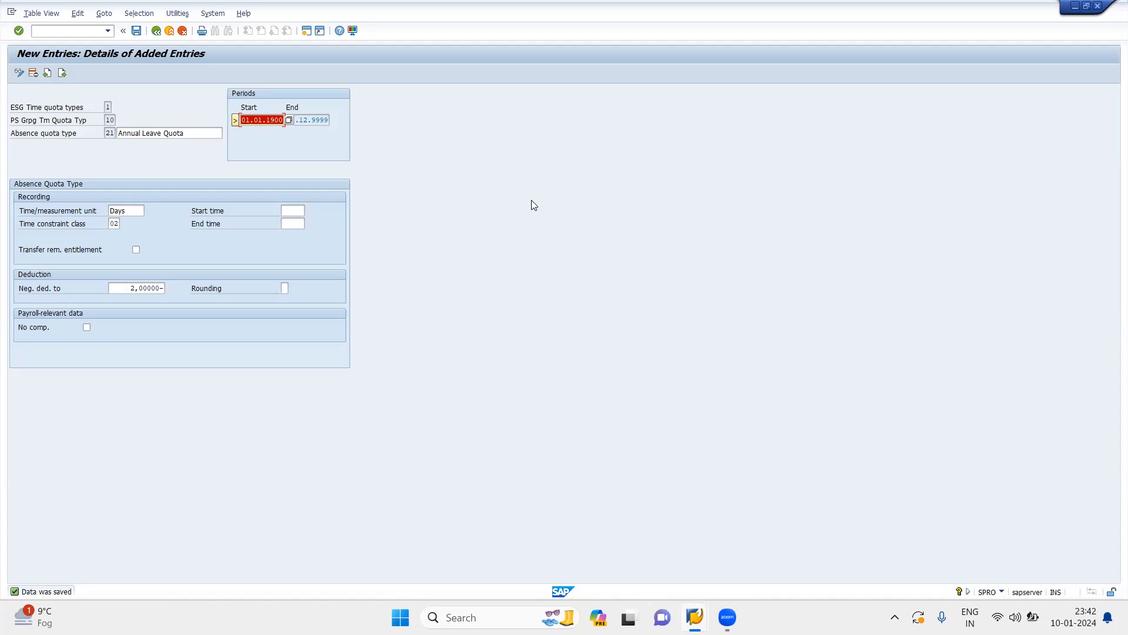
pyautogui.click(199, 137)
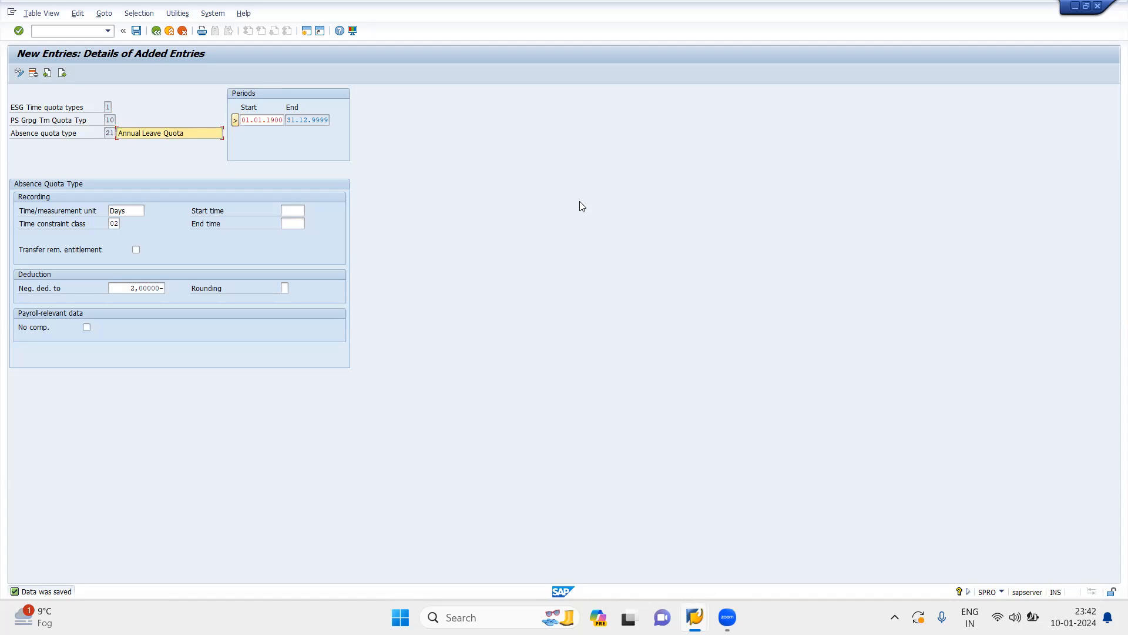